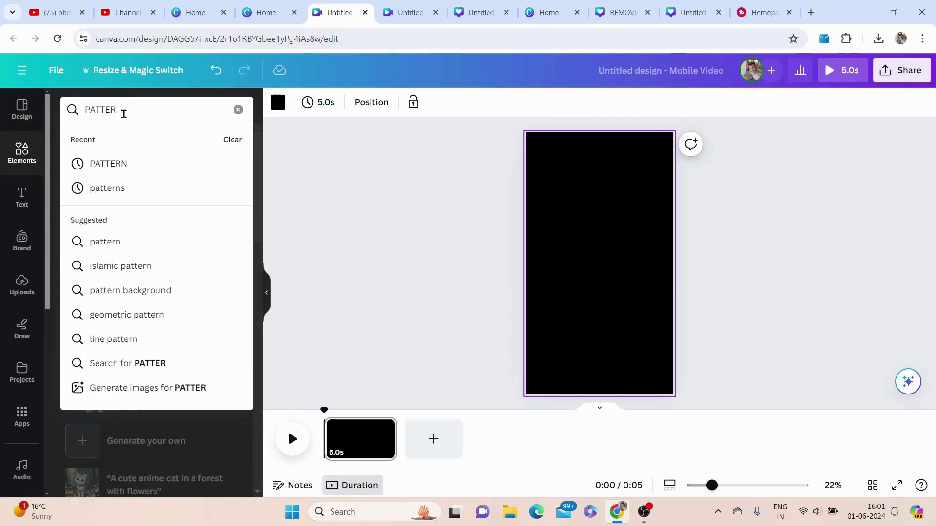
Step: Search the graphics elements for PATTERN and add the black-and-white squiggly line pattern to the page
click(145, 166)
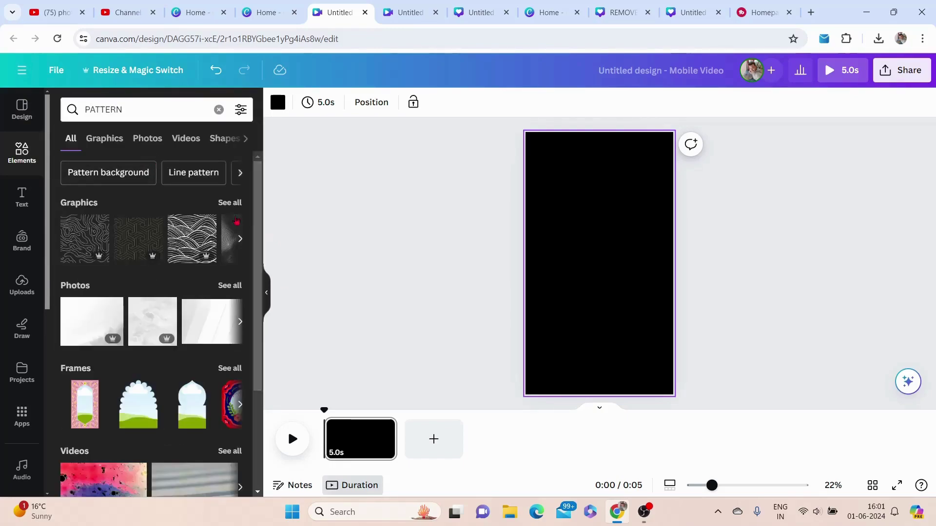
click(230, 201)
scroll(143, 279, down, 5)
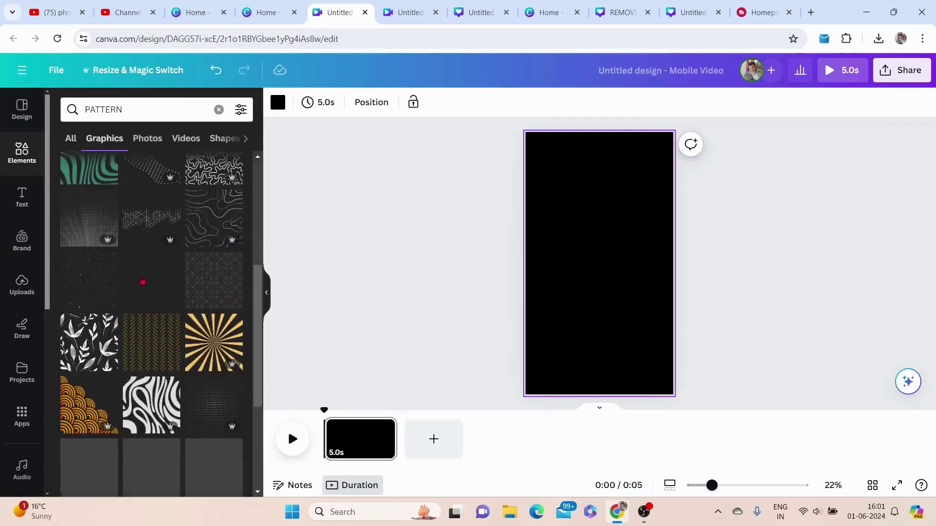
scroll(144, 279, up, 2)
click(144, 278)
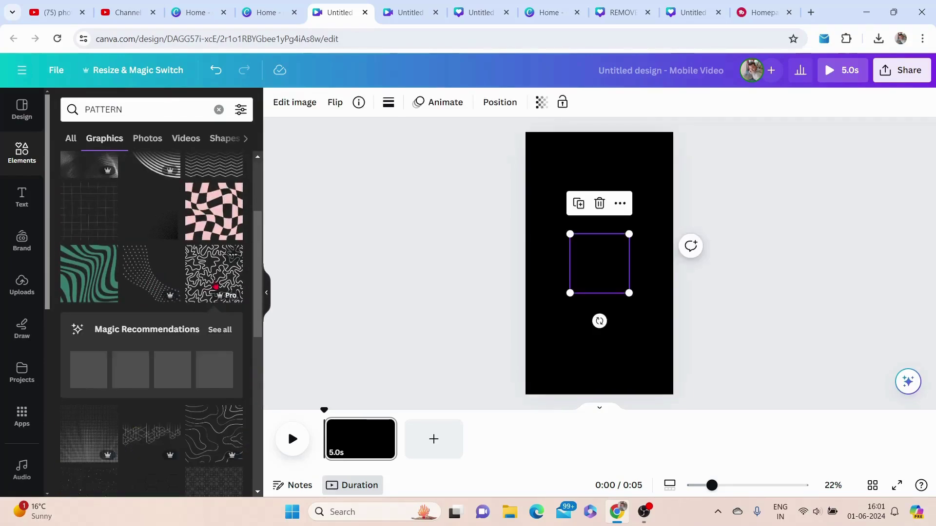
Step: Recolour the squiggly line pattern with the golden yellow from the Four-layered Cake brand palette
click(389, 103)
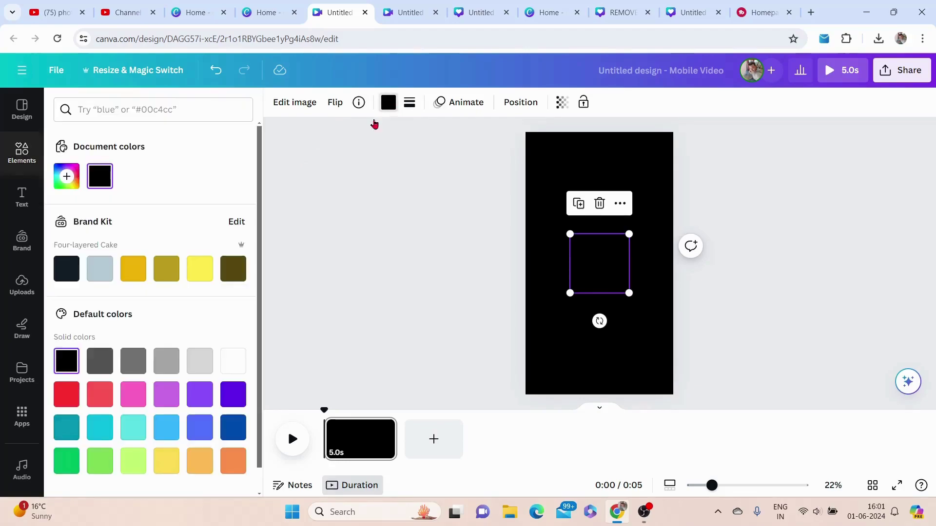
click(100, 269)
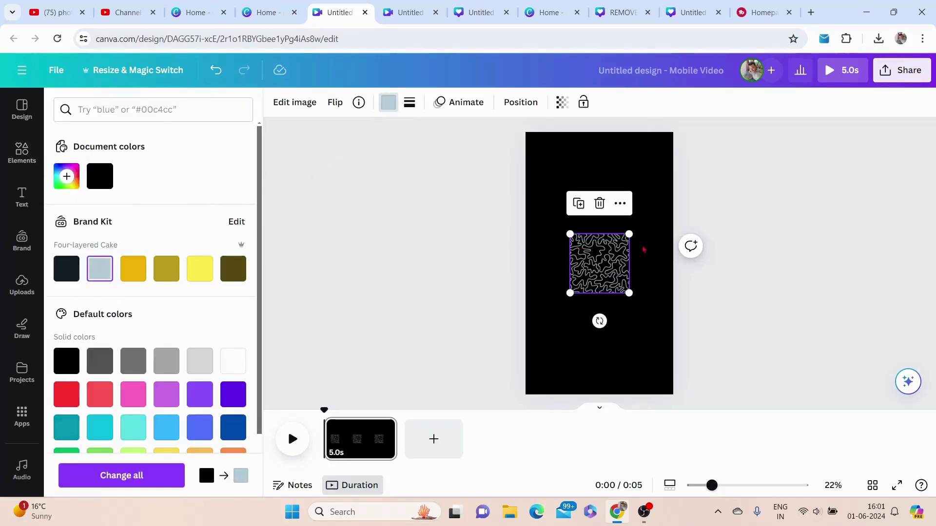
click(142, 270)
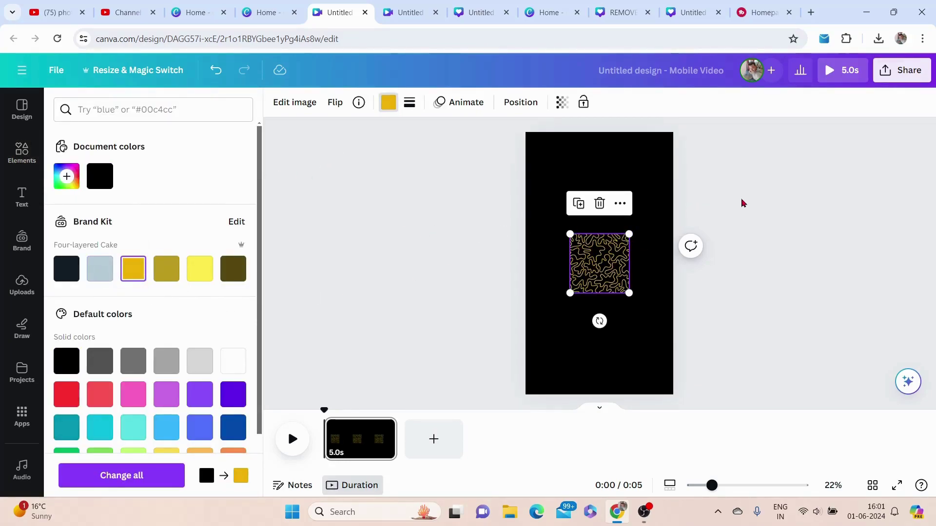
Step: Enlarge the golden pattern and position it so it spans the full width of the page
mouse_move(591, 262)
mouse_down()
mouse_move(542, 264)
mouse_move(689, 203)
mouse_move(687, 217)
mouse_up()
mouse_move(574, 206)
mouse_down()
mouse_move(596, 230)
mouse_move(579, 238)
mouse_up()
mouse_move(649, 196)
mouse_down()
mouse_move(681, 194)
mouse_move(674, 174)
mouse_up()
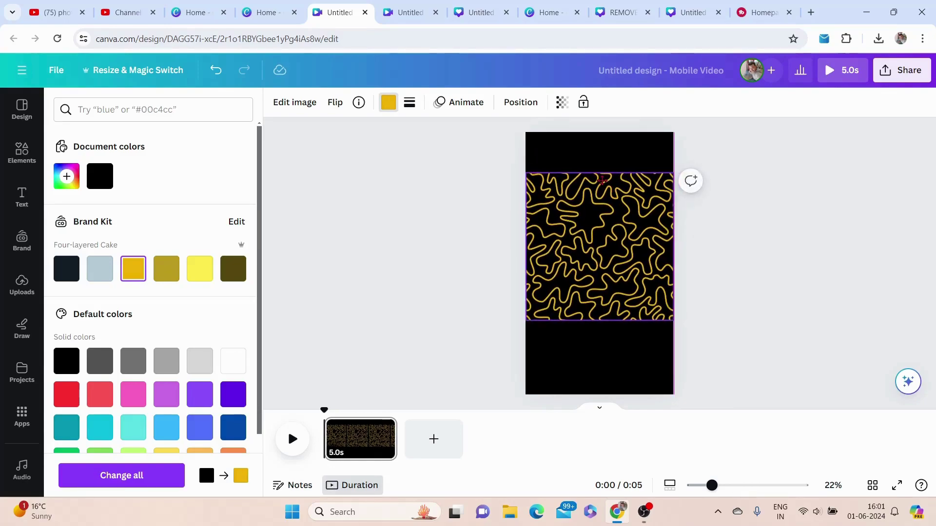
Step: Duplicate the pattern twice and place the copies above and below the original to cover the whole page
click(579, 142)
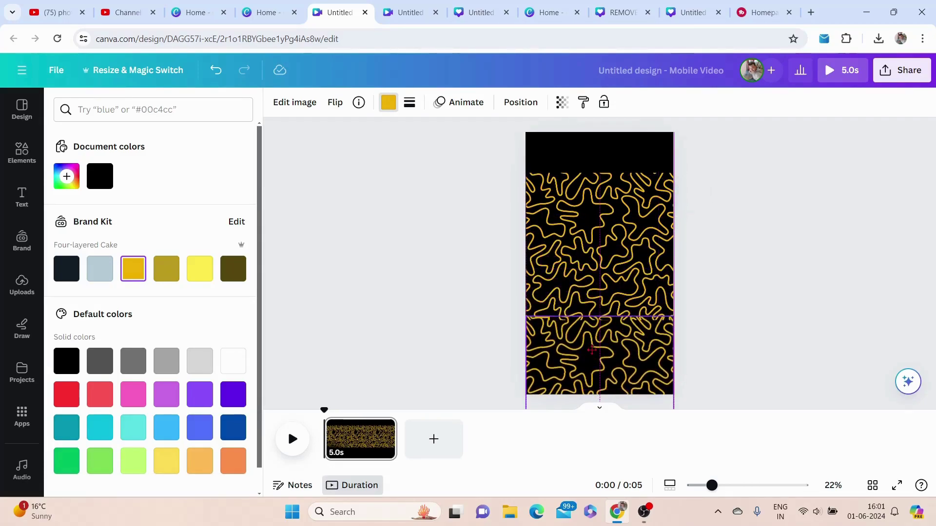
click(579, 289)
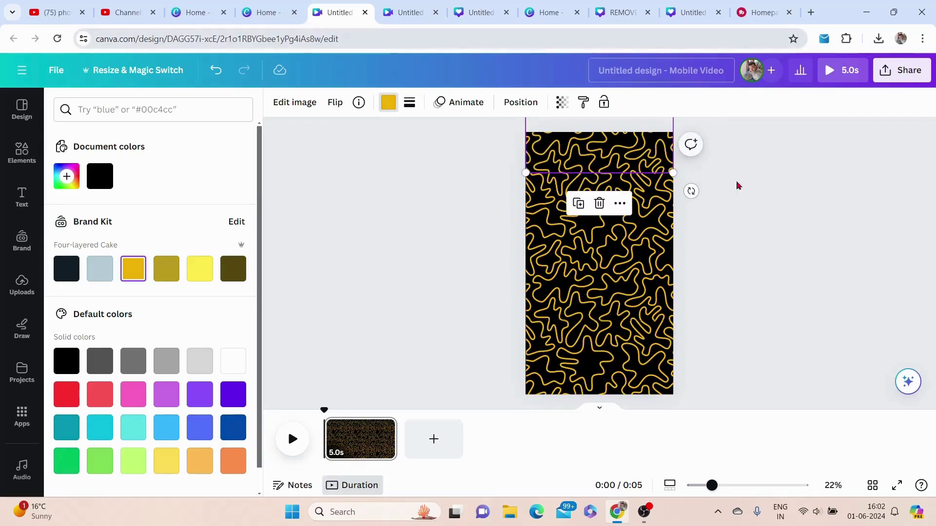
click(781, 242)
Step: Set the transparency of the middle pattern piece to 29
click(554, 186)
click(561, 102)
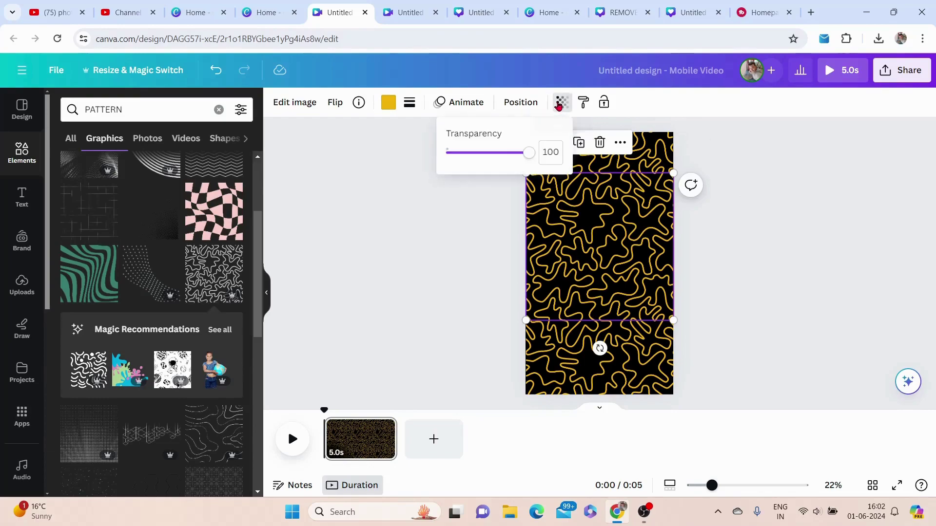
mouse_move(524, 154)
mouse_down()
mouse_move(448, 153)
mouse_move(469, 157)
mouse_up()
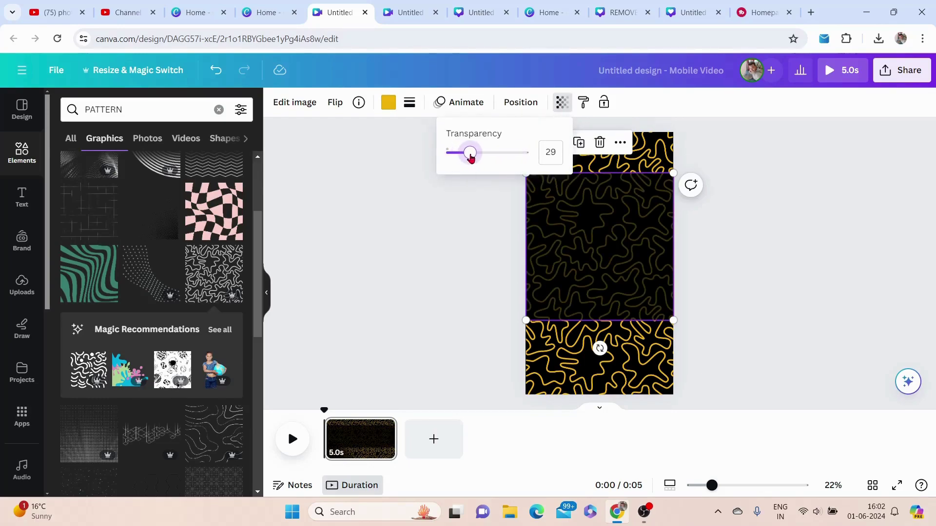
Step: Set the transparency of the lower pattern piece to 26
click(556, 334)
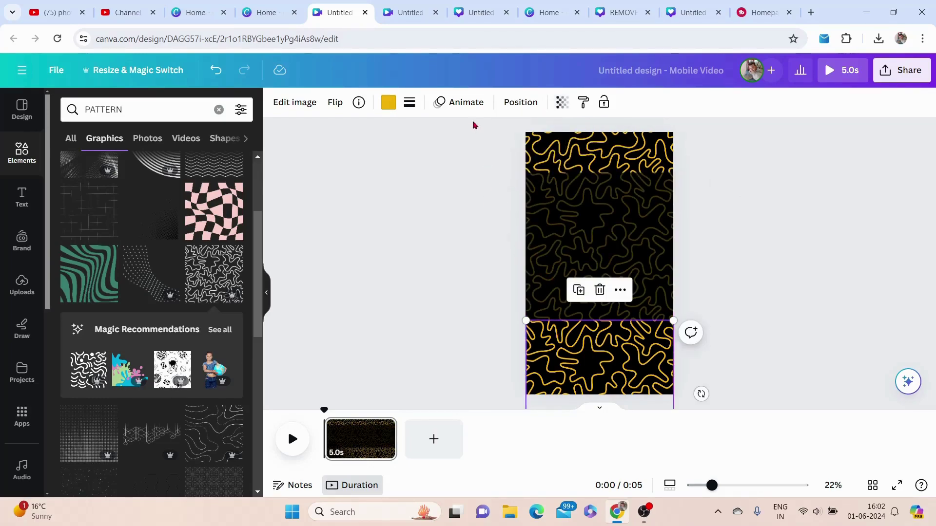
click(561, 104)
drag(513, 158, 468, 168)
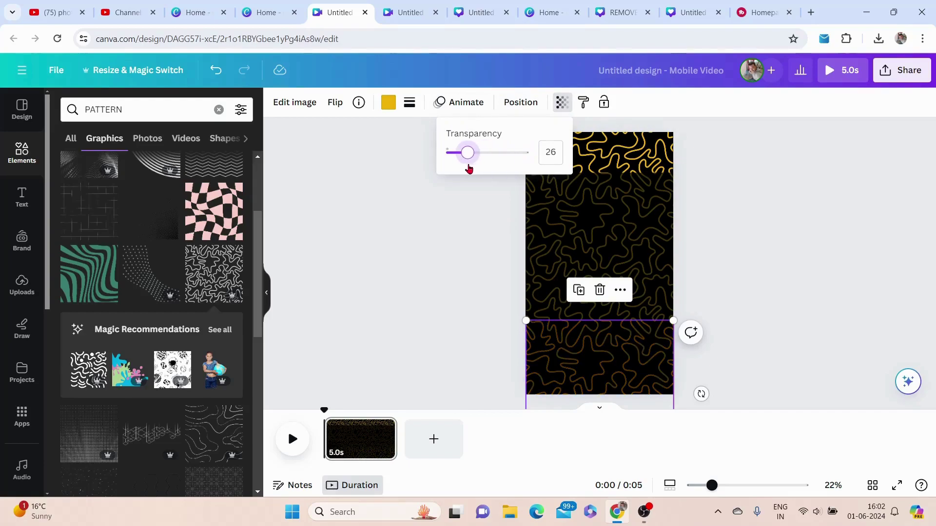
click(494, 247)
Step: Set the transparency of the upper pattern piece to 24
click(534, 126)
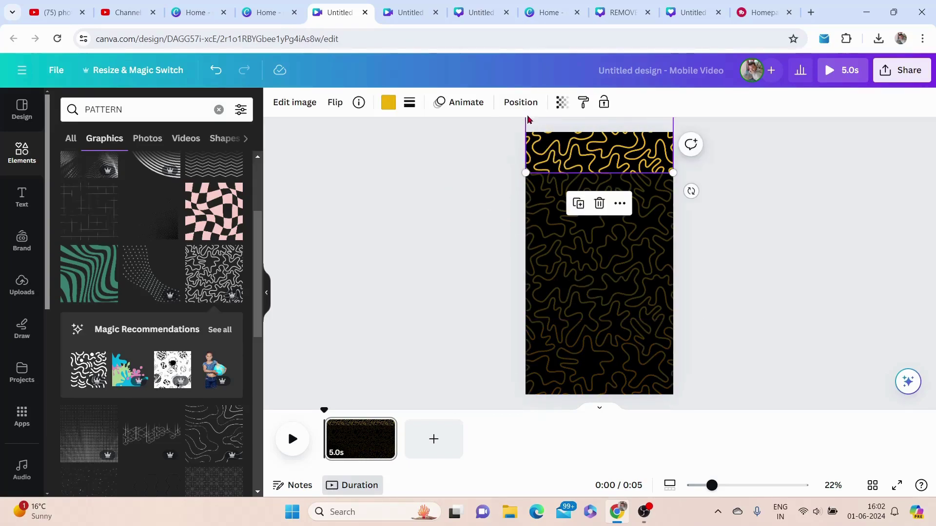
click(561, 103)
mouse_move(528, 152)
mouse_down()
mouse_move(461, 162)
mouse_move(475, 161)
mouse_up()
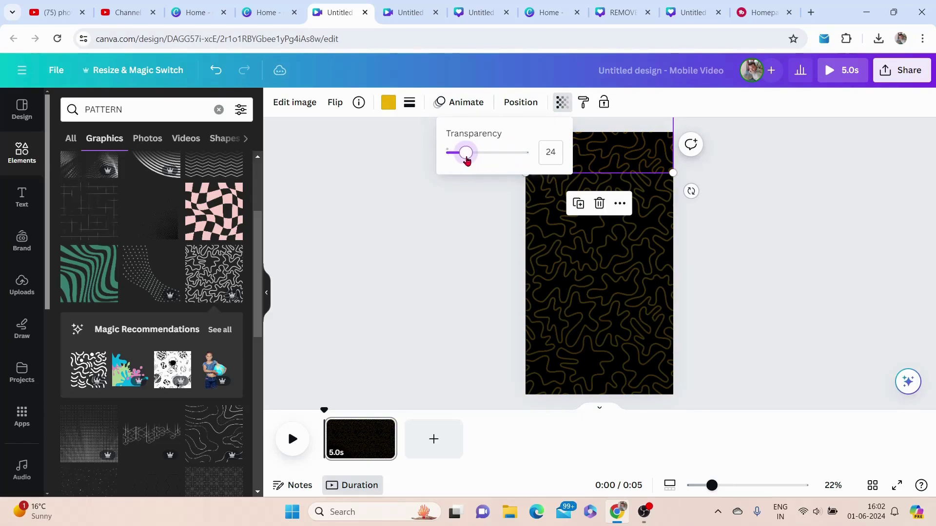
click(507, 229)
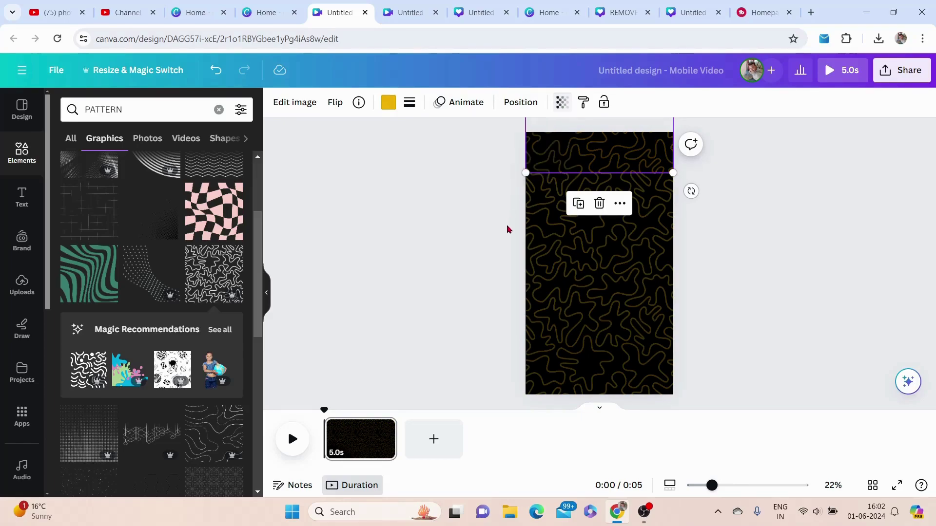
click(766, 233)
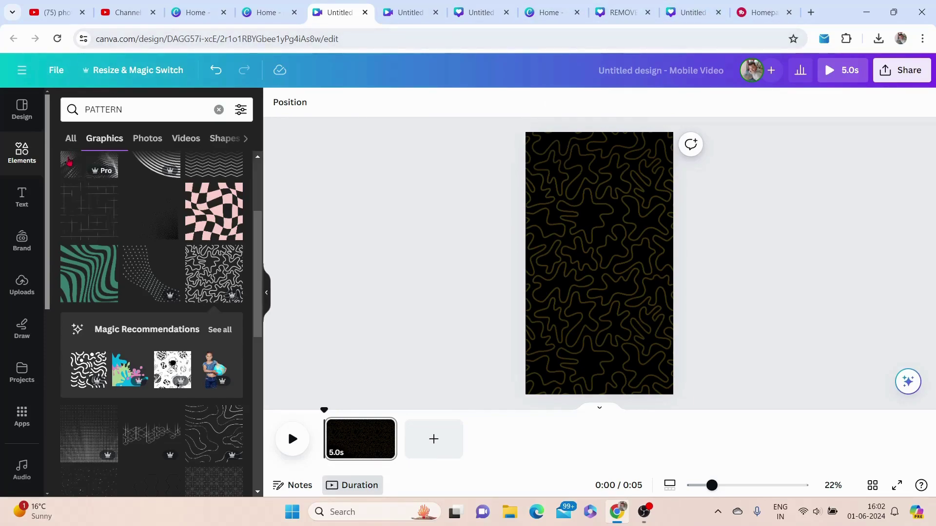
Step: Find the plated fish dish with lemon slices among the uploaded images and add it to the page
click(16, 295)
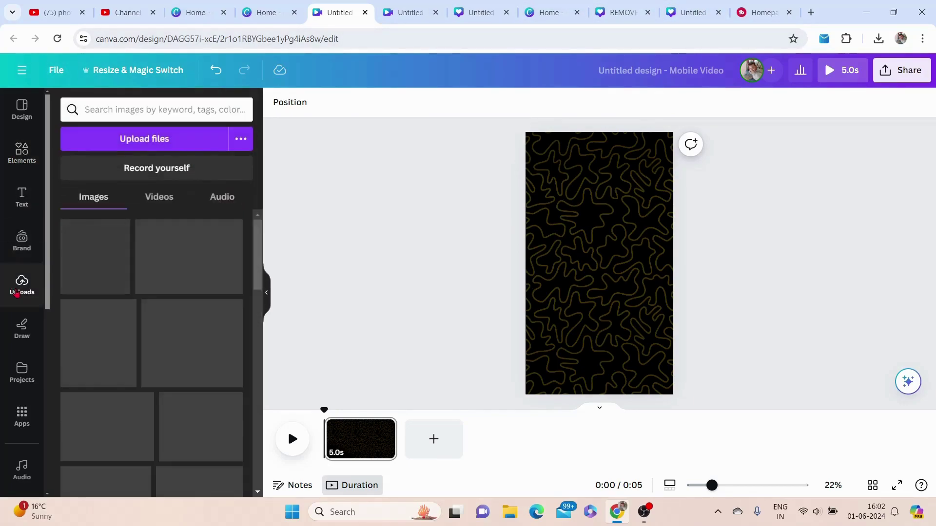
click(131, 138)
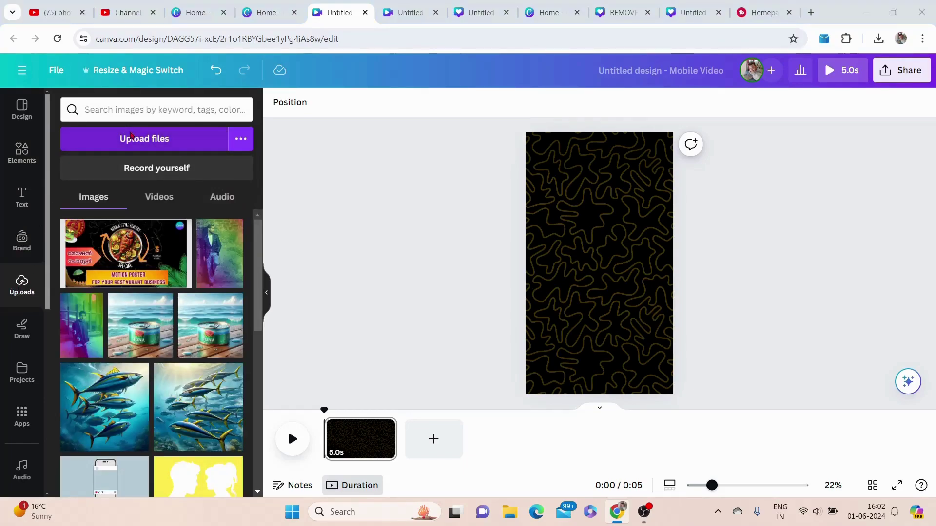
click(451, 12)
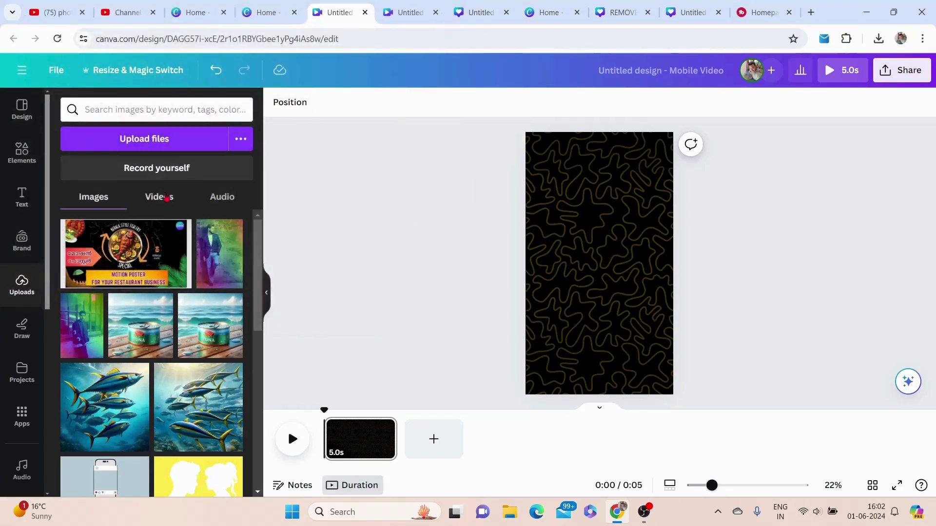
scroll(131, 248, down, 15)
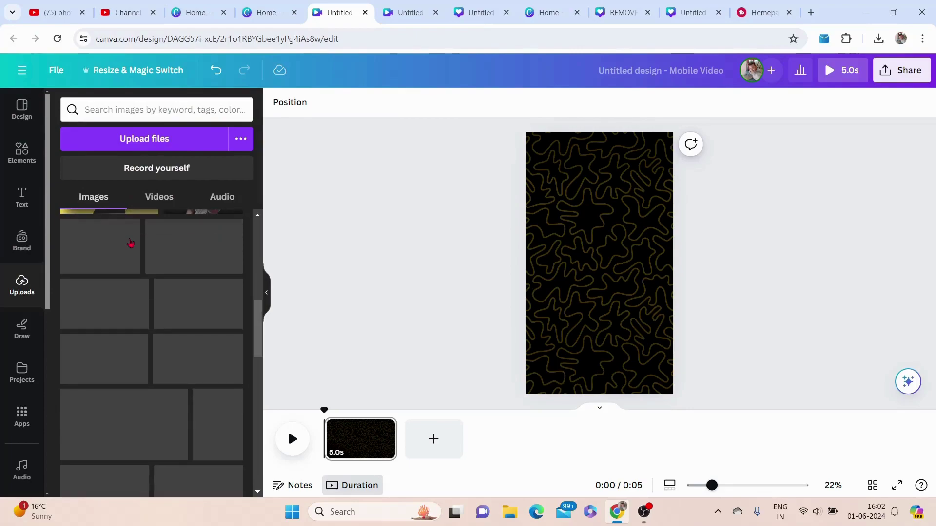
scroll(131, 248, down, 10)
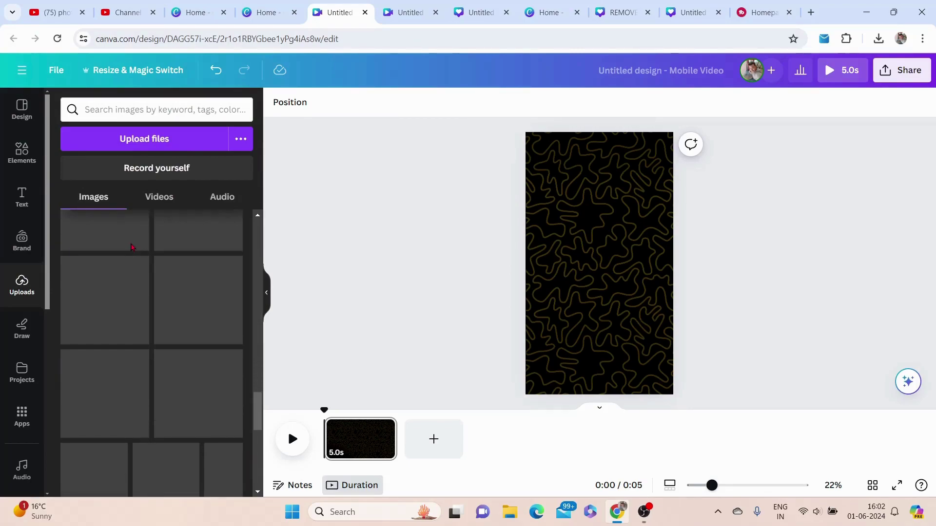
scroll(131, 247, down, 5)
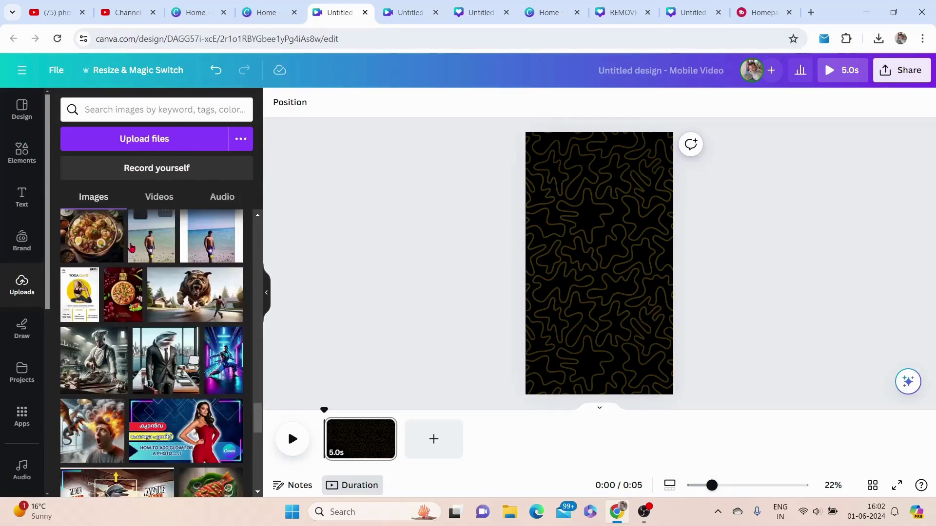
scroll(131, 247, down, 8)
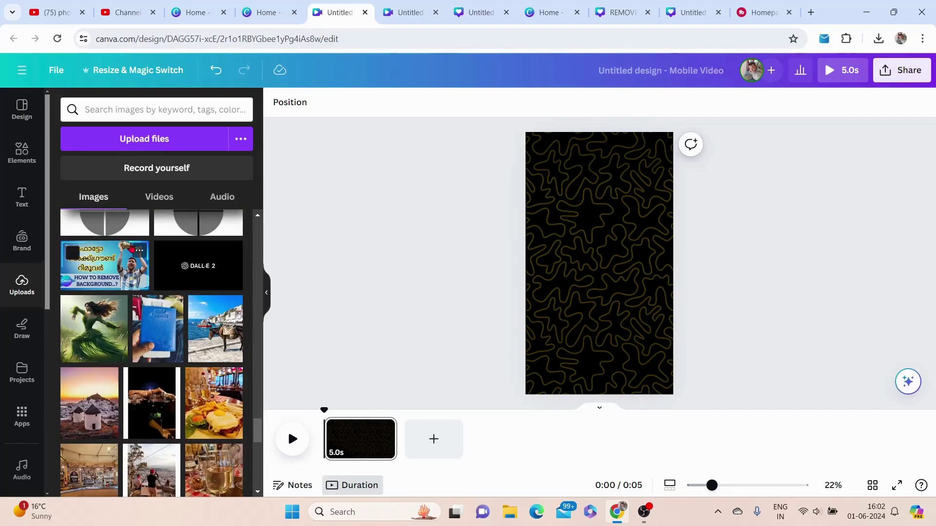
scroll(131, 249, up, 2)
scroll(131, 249, up, 4)
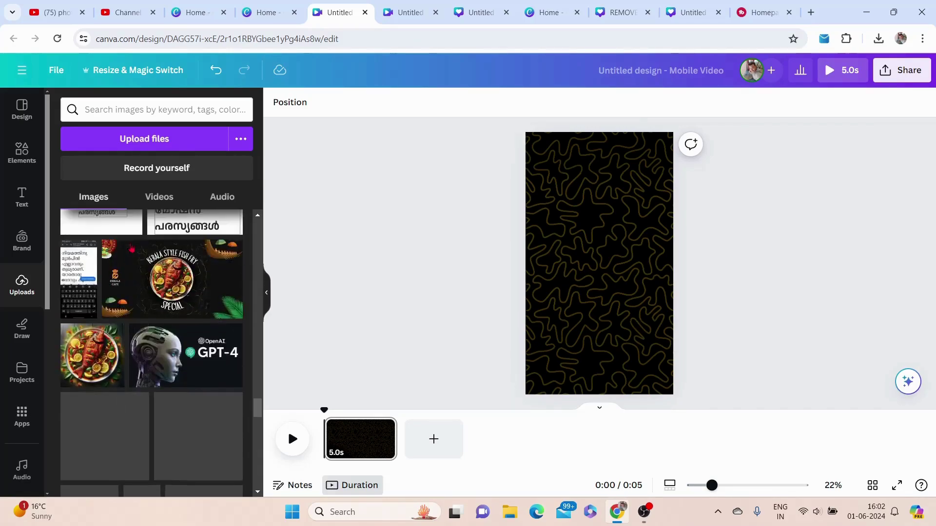
click(91, 365)
scroll(234, 293, up, 4)
click(372, 268)
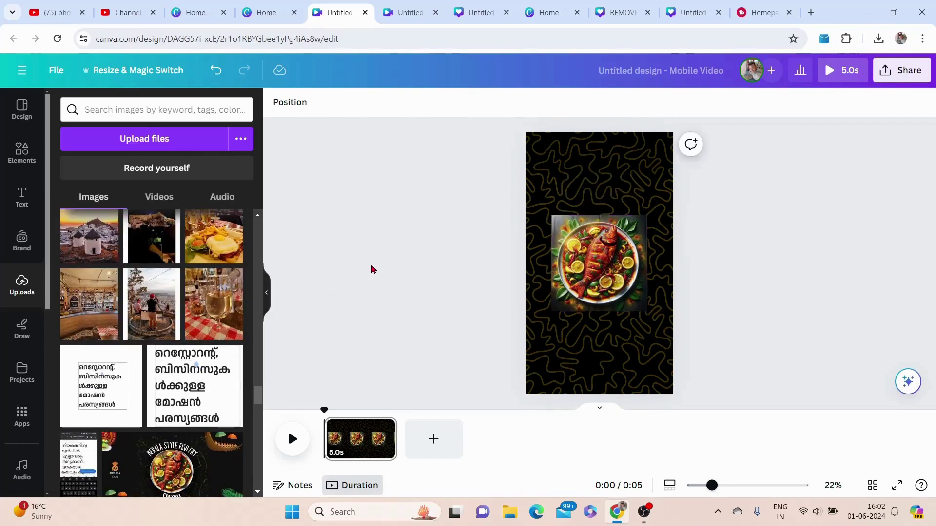
Step: Remove the background from the fish dish image with BG Remover
drag(724, 489, 732, 486)
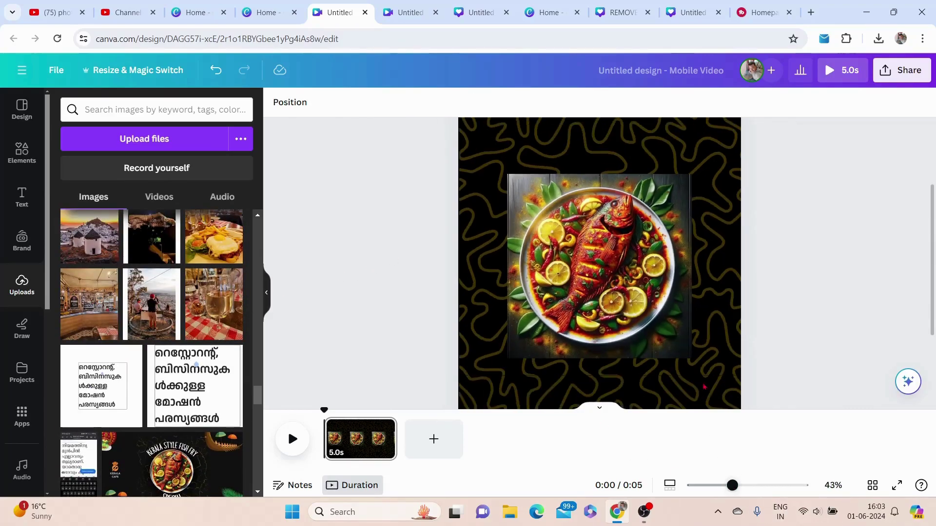
click(585, 341)
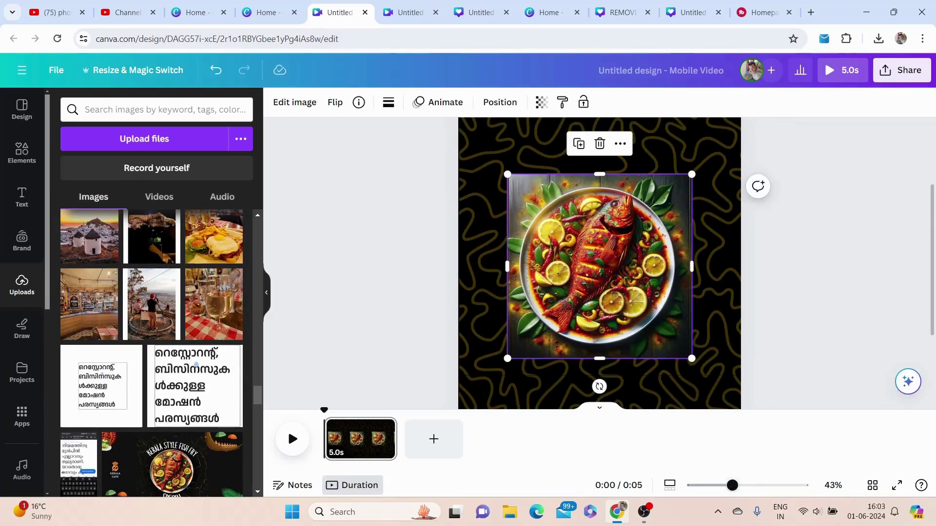
click(293, 102)
click(292, 103)
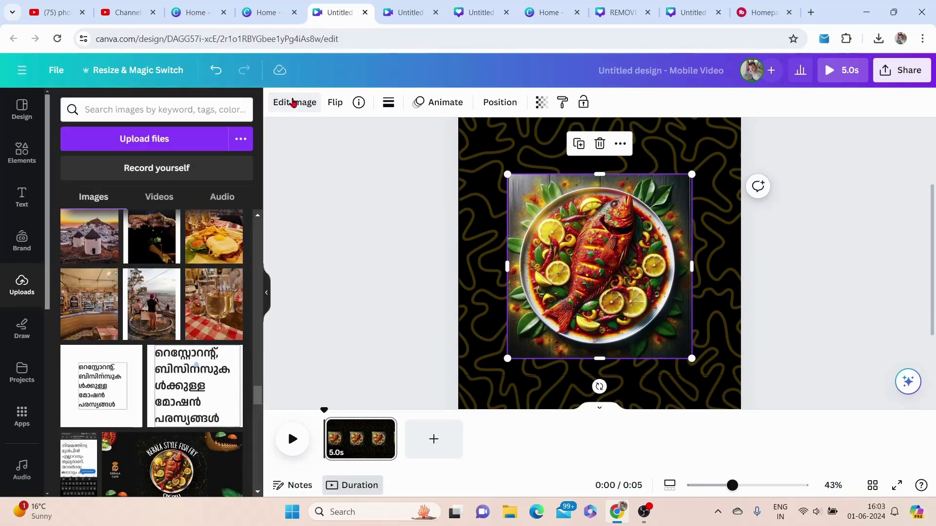
click(292, 102)
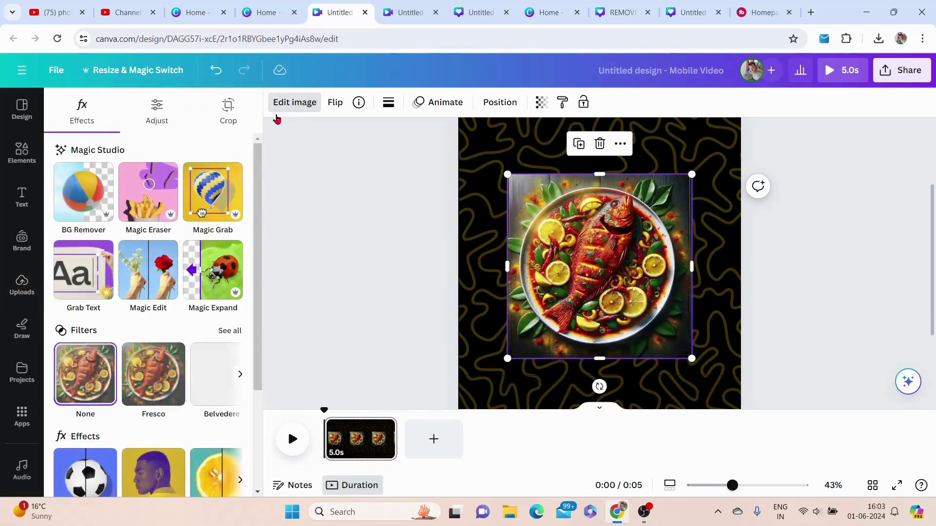
click(83, 192)
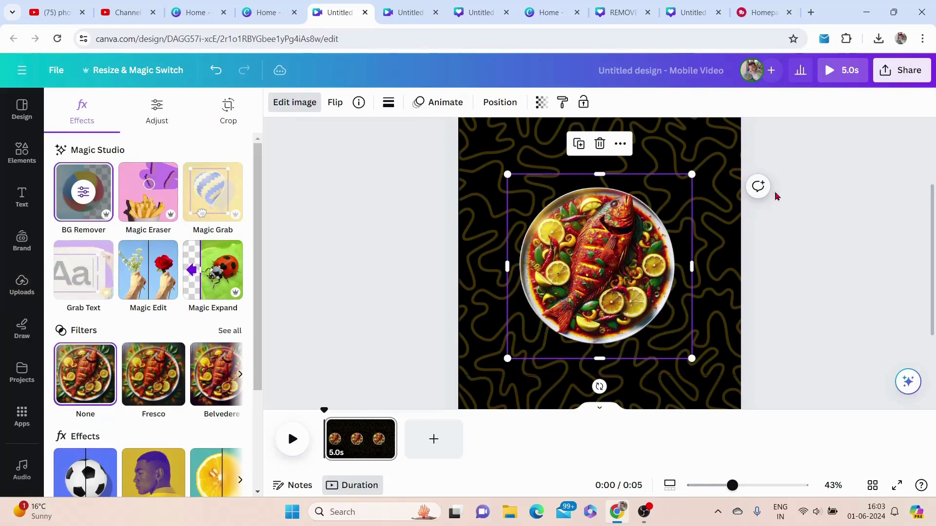
click(786, 227)
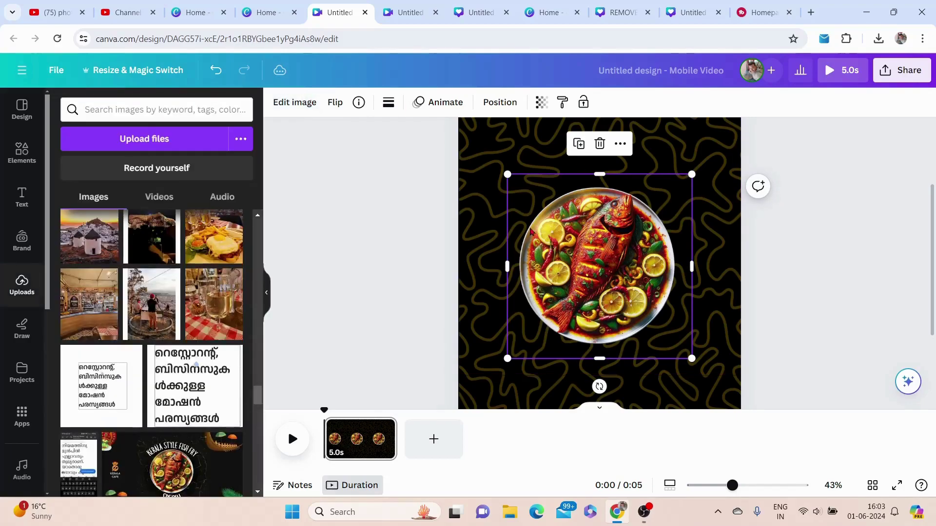
Step: Apply the Fresco filter to the fish dish image
click(293, 102)
scroll(149, 305, down, 3)
click(136, 261)
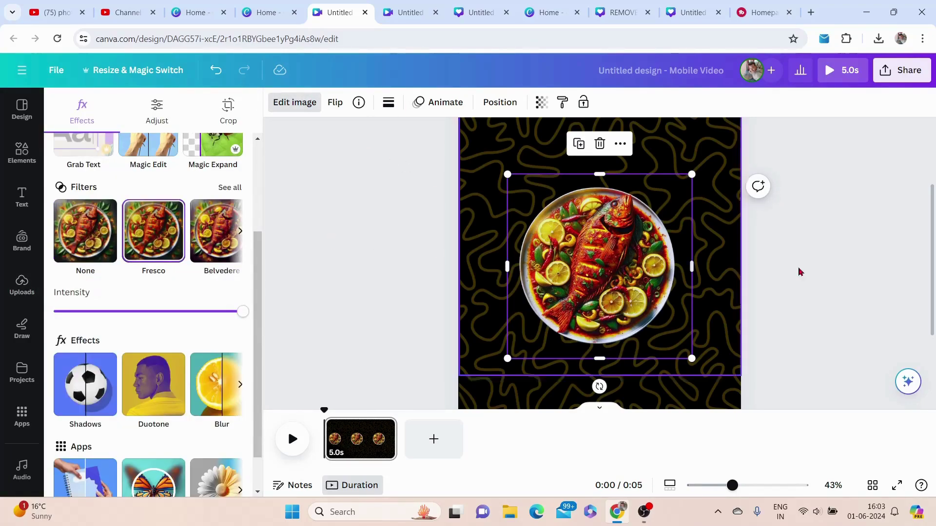
click(417, 292)
click(791, 266)
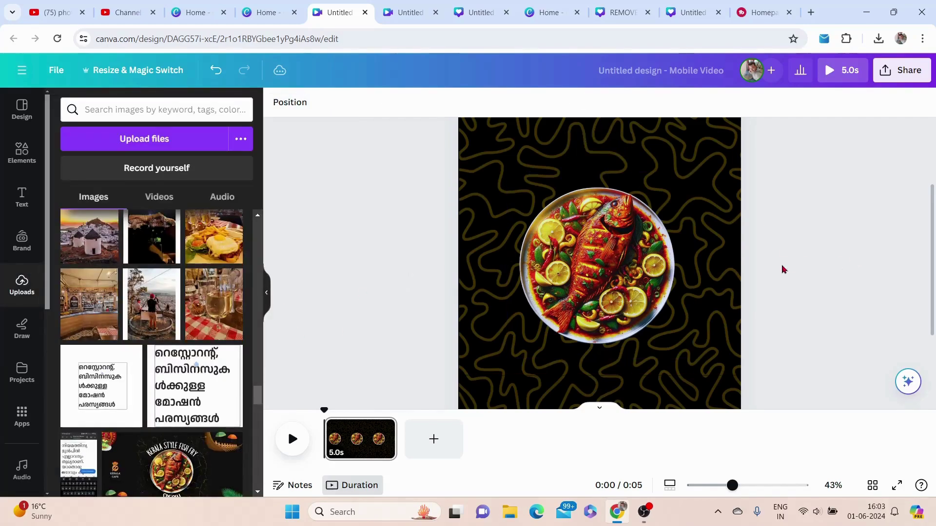
drag(739, 494, 714, 496)
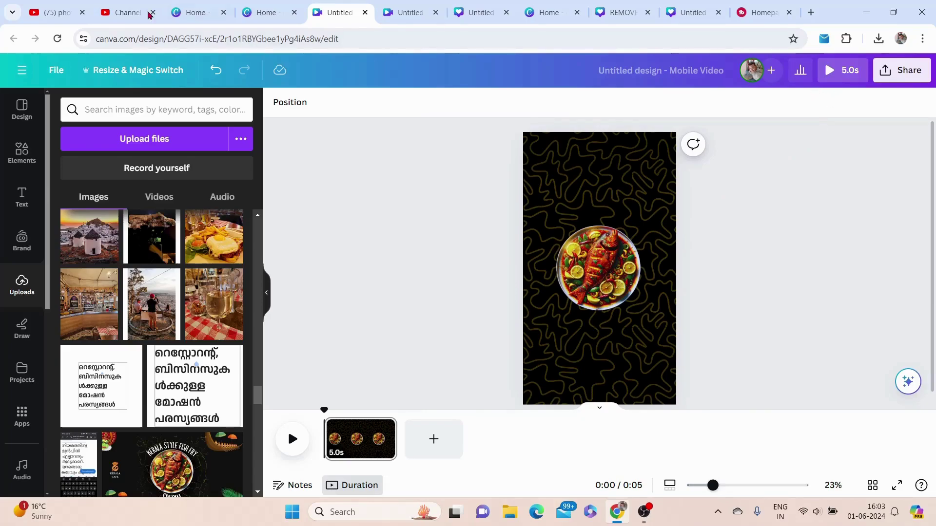
Step: Search the graphics for FOOD LOGO and add the round spoon, fork and leaf logo to the page
click(22, 152)
click(109, 111)
double_click(105, 110)
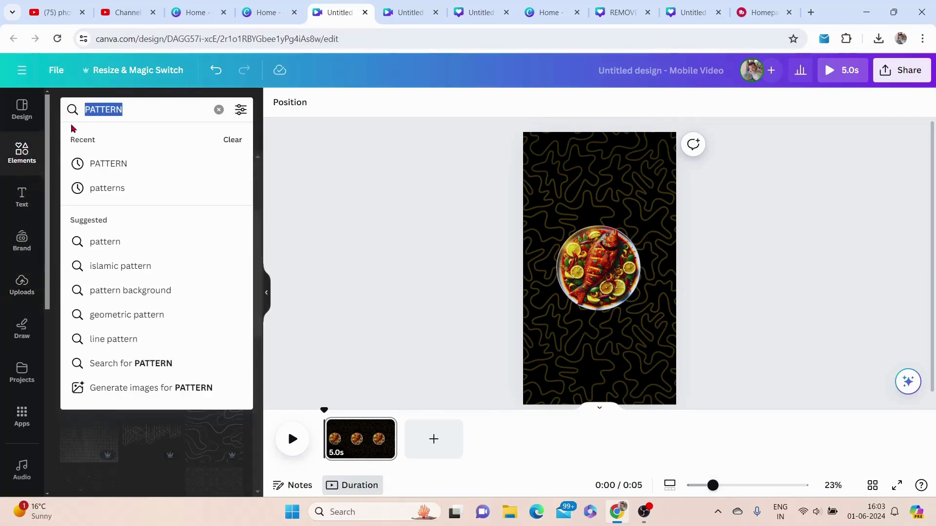
key(BackSpace)
text(LO)
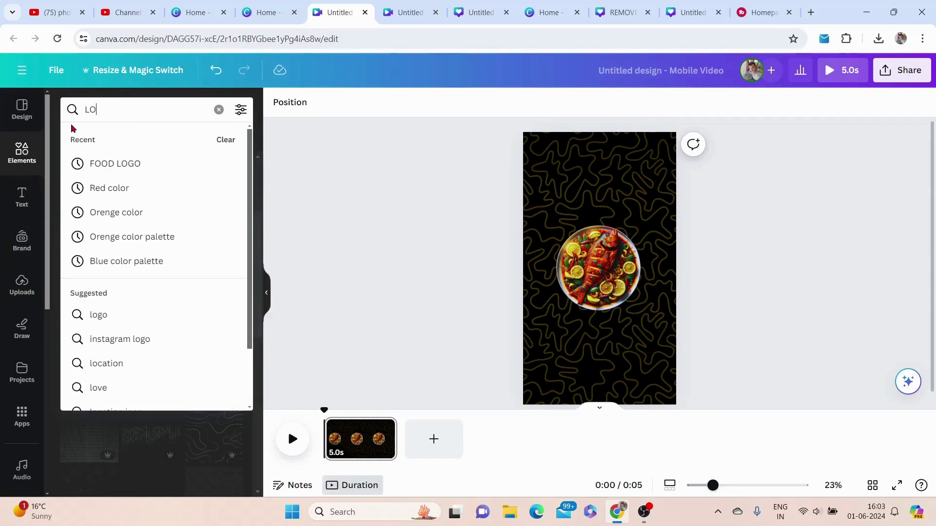
click(110, 163)
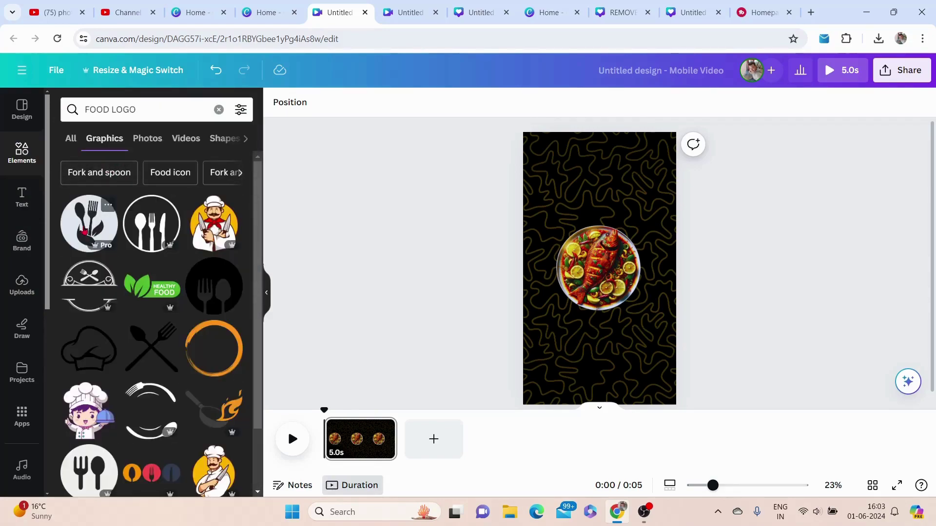
click(84, 231)
Step: Recolour the food logo golden yellow, shrink it and place it centred above the fish dish
click(389, 102)
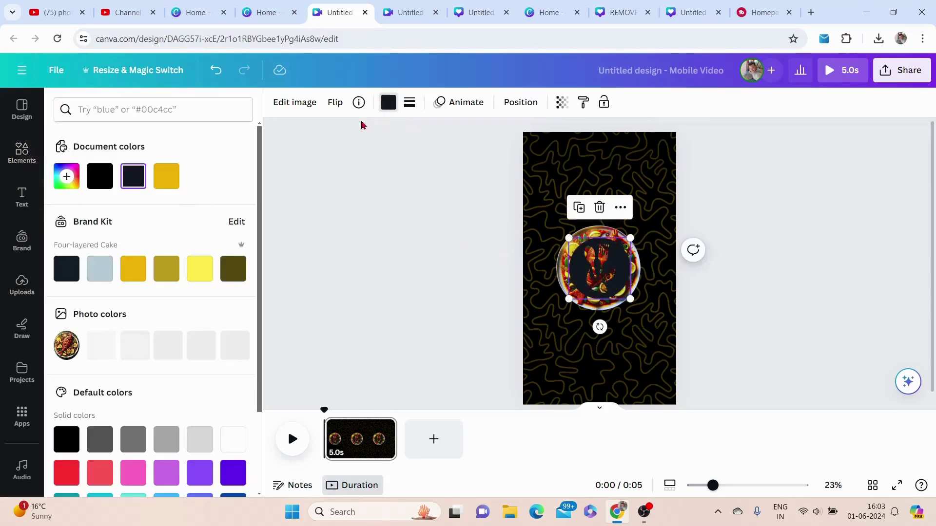
click(171, 189)
drag(605, 273, 605, 193)
drag(636, 157, 599, 185)
click(699, 220)
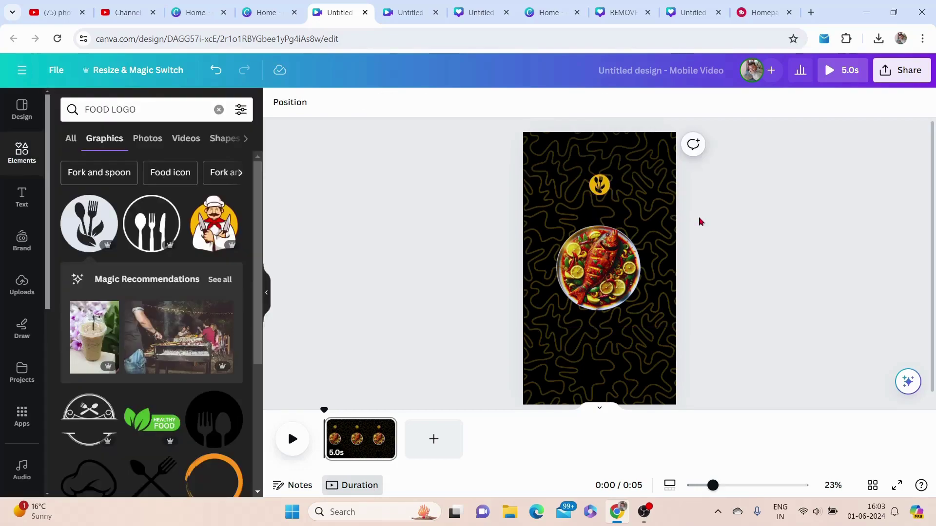
Step: Add a heading to the page reading YOR LOGO
click(22, 198)
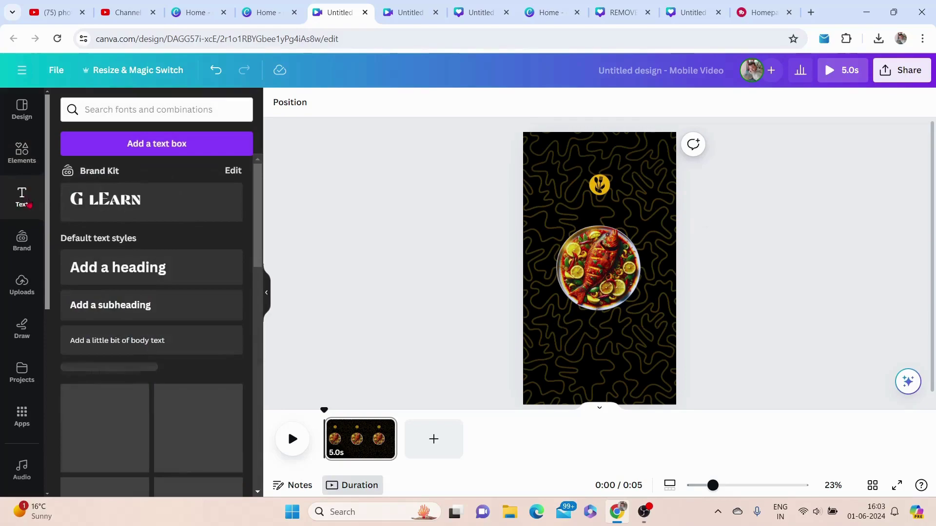
click(104, 267)
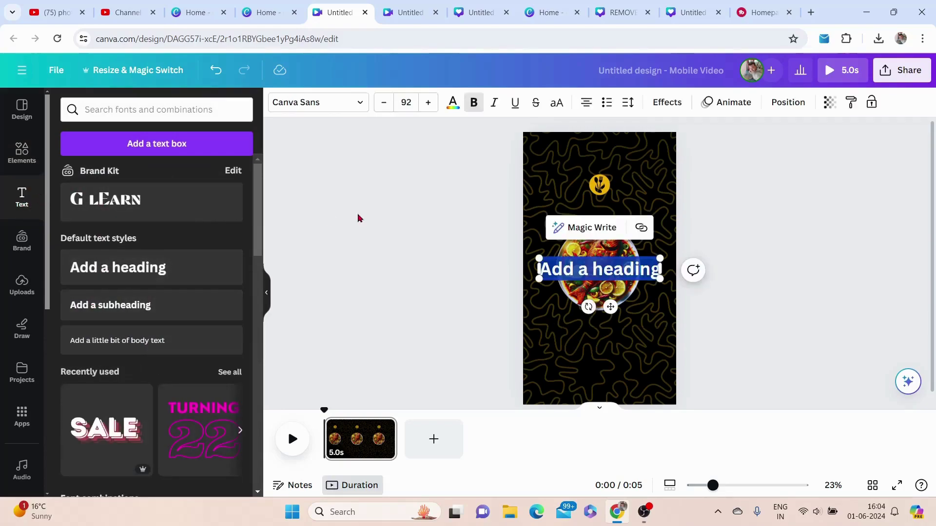
text(YOU)
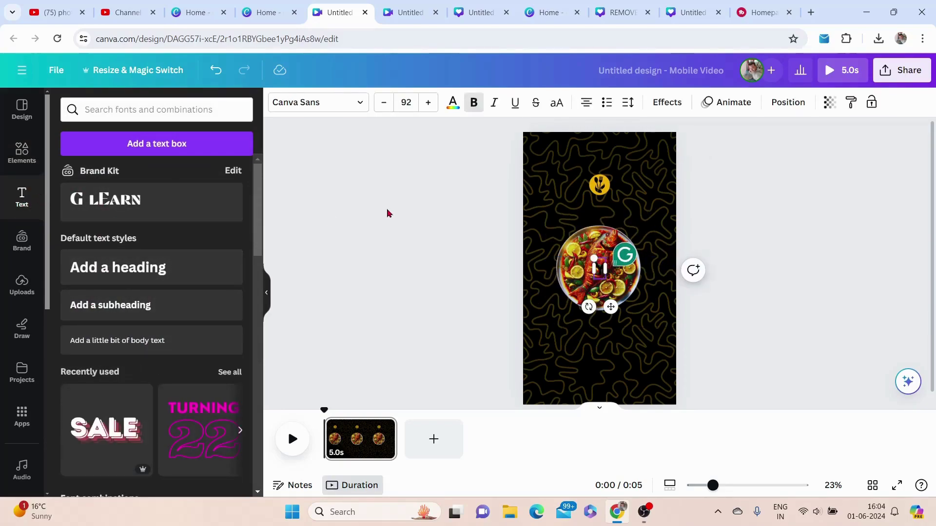
text(R LOGO)
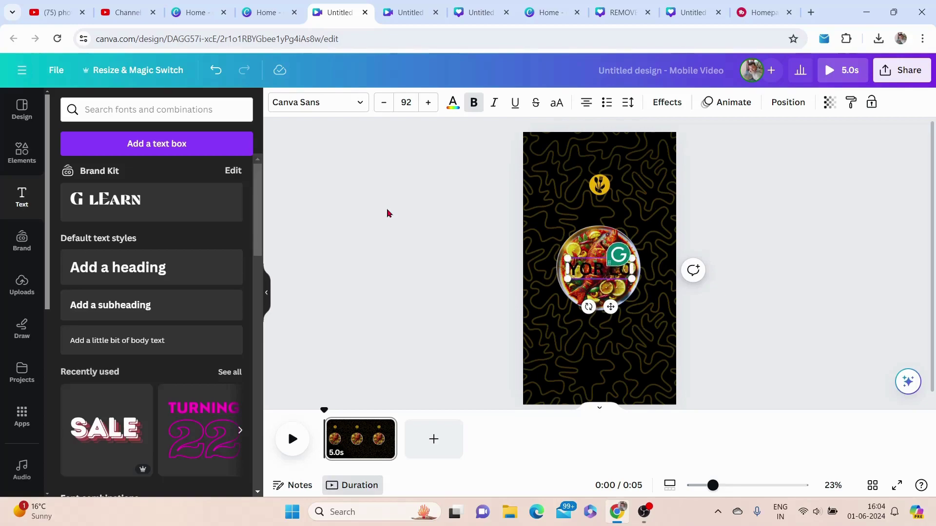
Step: Try to recolour the YOR LOGO text with the grey photo colour
click(452, 103)
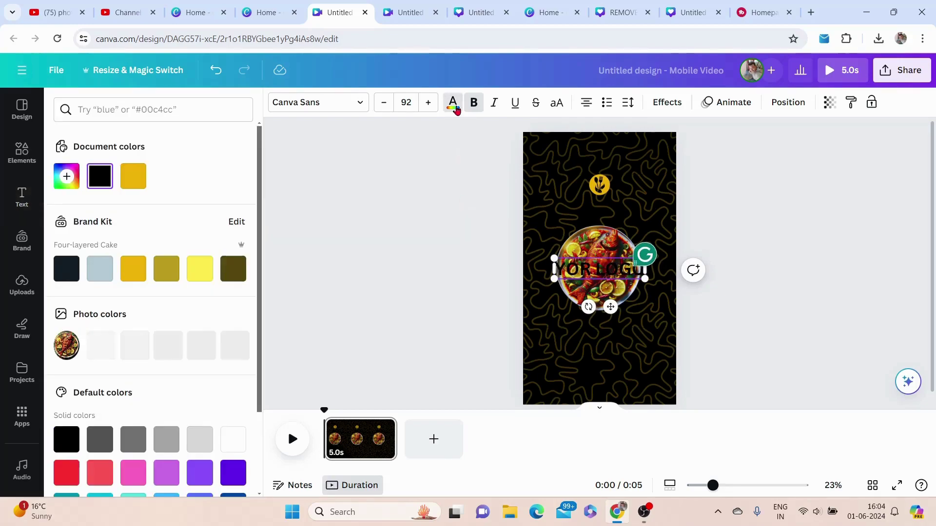
click(233, 344)
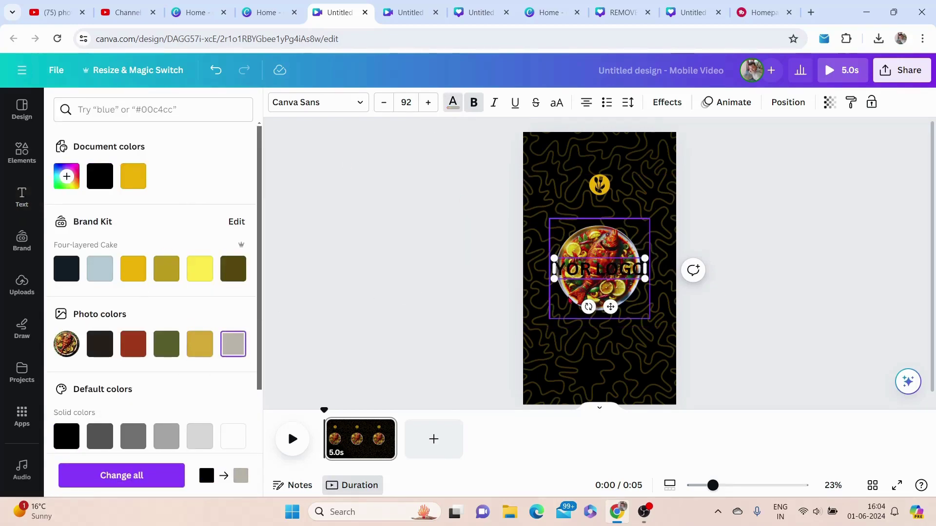
click(449, 258)
click(471, 301)
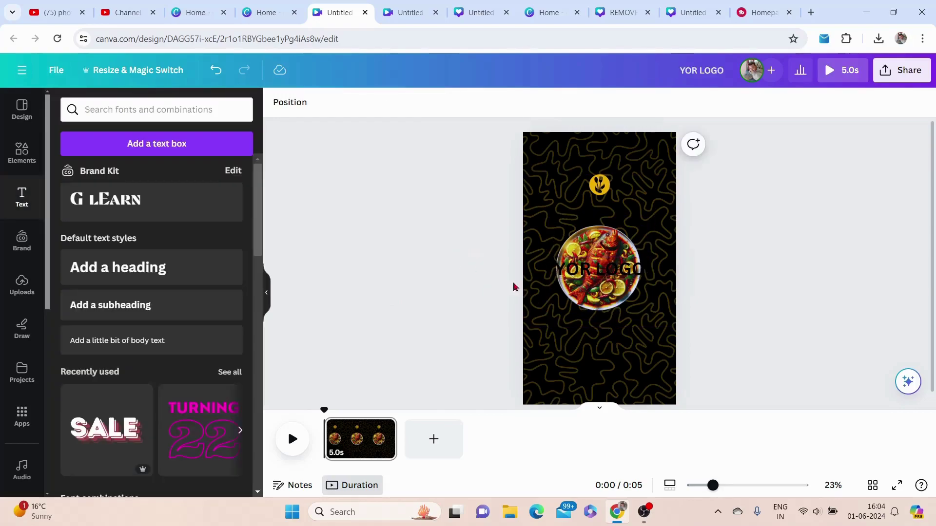
Step: Make the YOR LOGO text white, shrink it to about size 46.2 and place it beneath the golden food logo
click(587, 270)
click(453, 103)
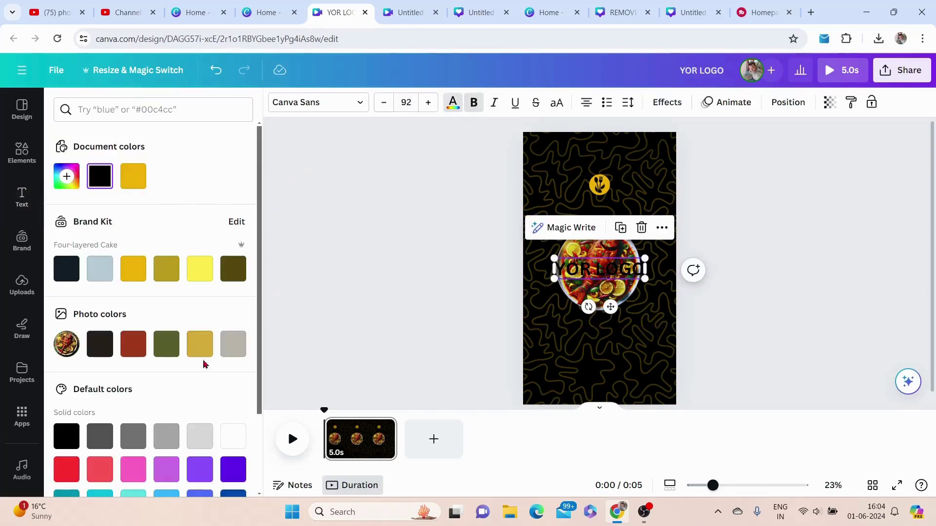
click(232, 435)
drag(554, 257, 599, 269)
drag(632, 306, 607, 237)
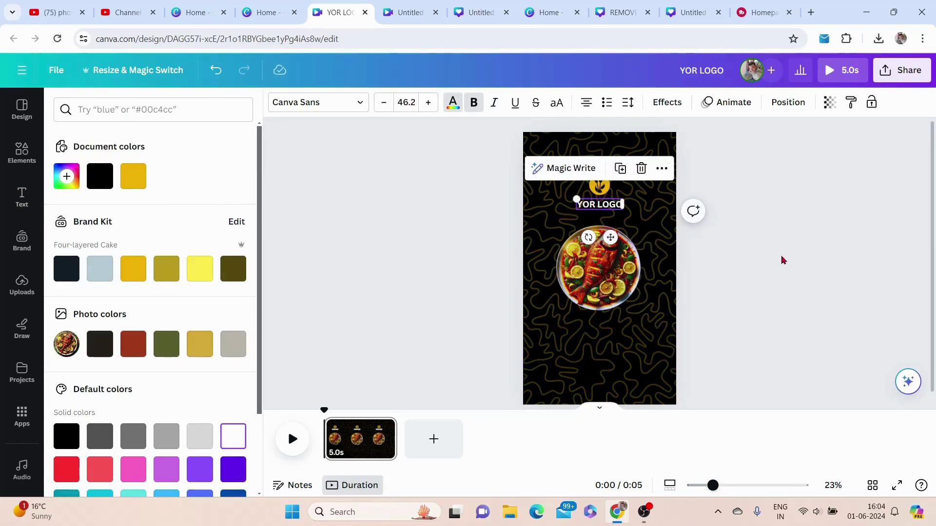
click(781, 261)
Step: Move the food logo icon slightly up and bring the YOR LOGO text close beneath it
drag(599, 181, 600, 160)
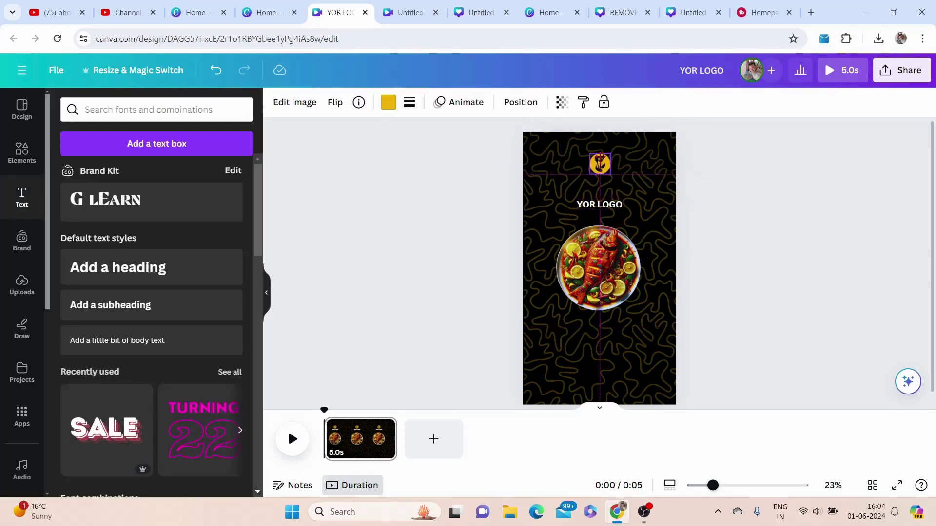
click(711, 219)
drag(593, 205, 596, 200)
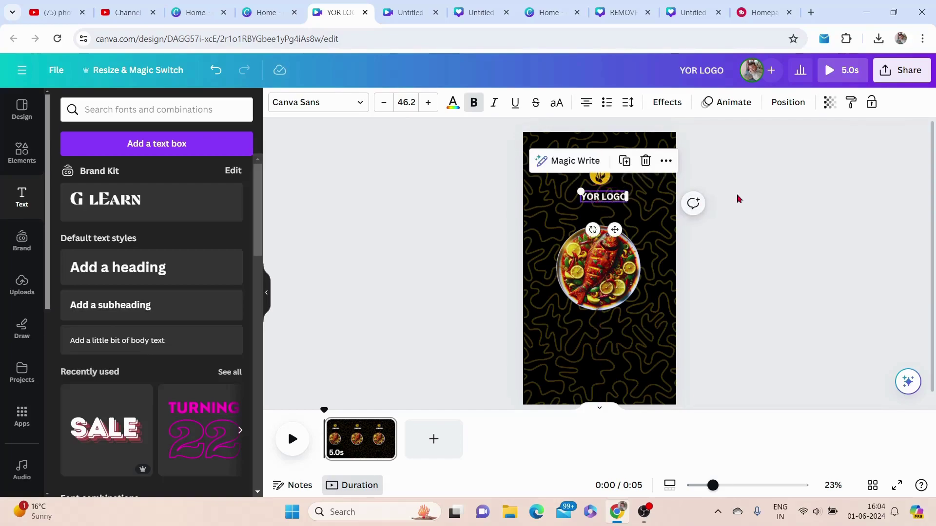
click(744, 199)
Step: Search the graphics for KERALA
click(25, 161)
click(140, 110)
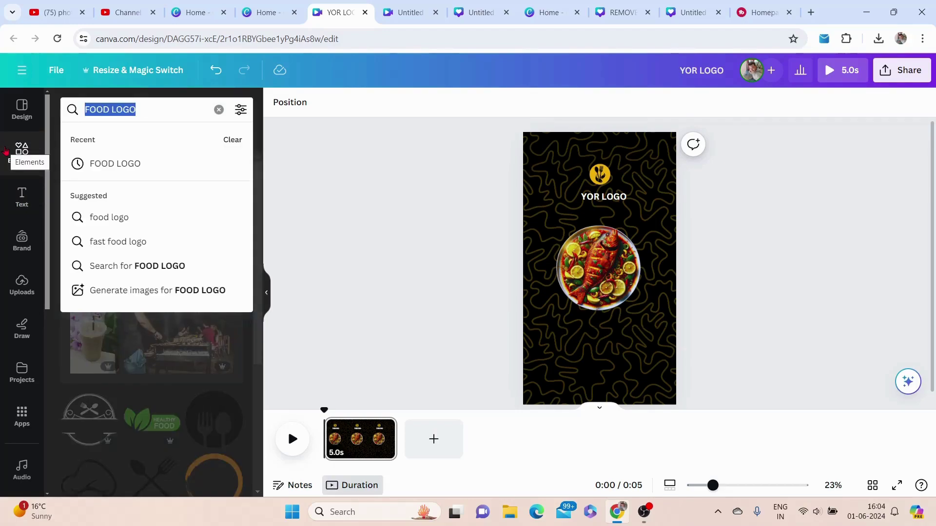
key(BackSpace)
text(KERA)
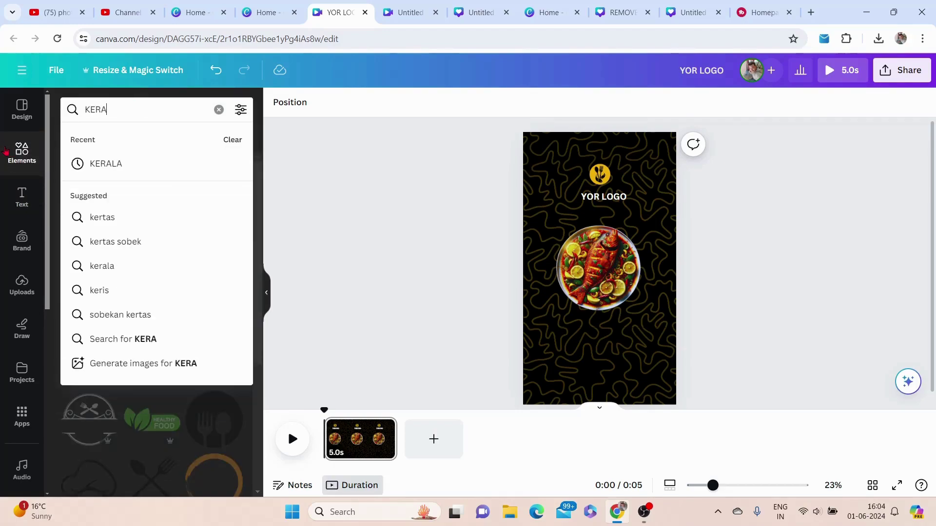
text(LA)
key(Return)
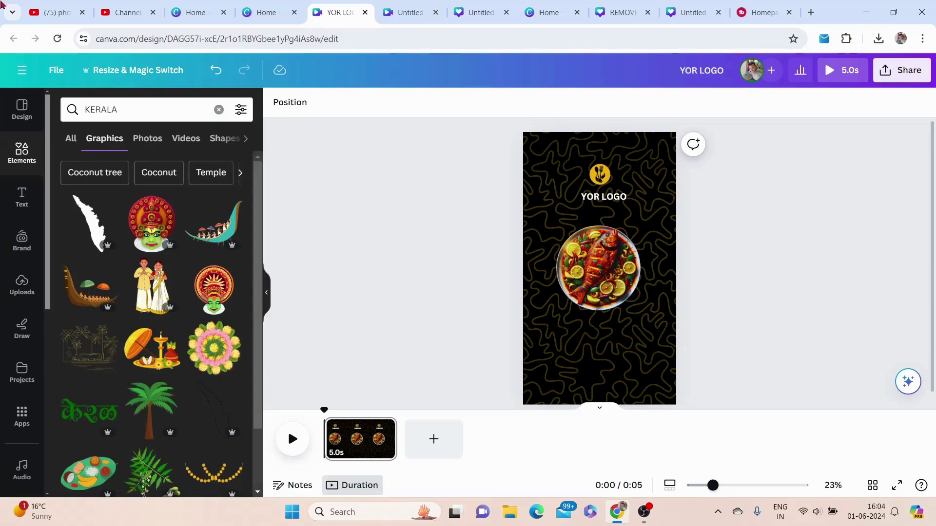
Step: Add the red and green Kathakali face, shrink and tilt it, and tuck it partly off the page's upper-left corner
click(151, 222)
drag(599, 268, 571, 260)
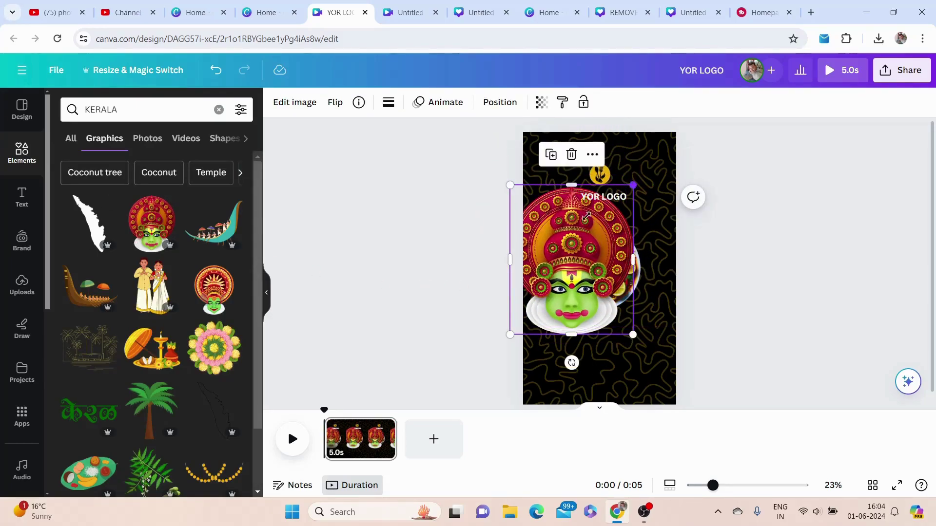
drag(633, 186, 574, 256)
drag(541, 362, 523, 358)
drag(544, 321, 533, 177)
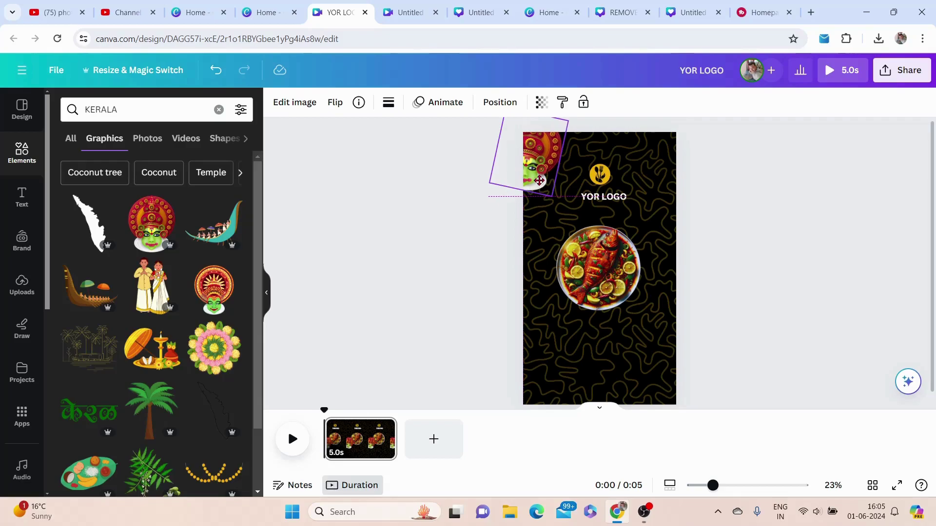
click(722, 188)
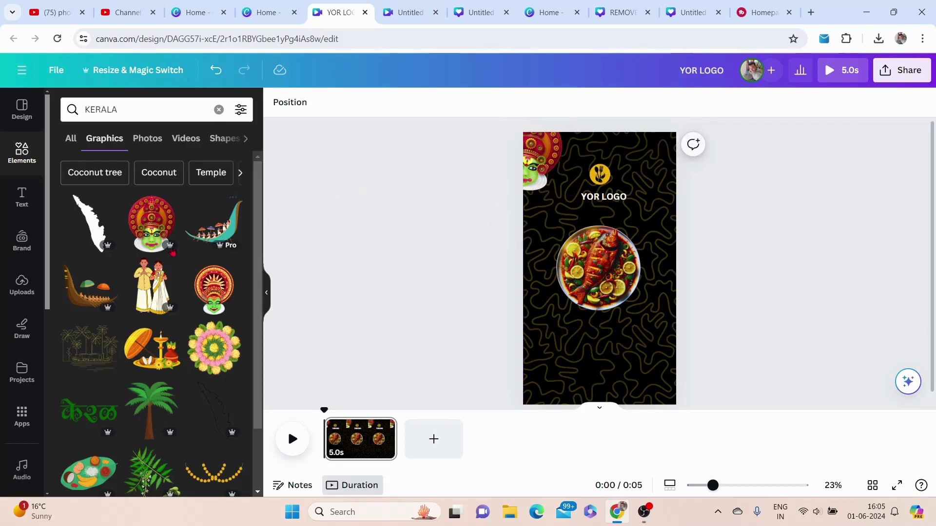
Step: Add the brown boat with umbrellas, enlarge it and place it partly off the page's lower-left corner
click(83, 298)
drag(600, 272, 565, 378)
drag(595, 346, 634, 324)
drag(604, 361, 567, 361)
click(738, 330)
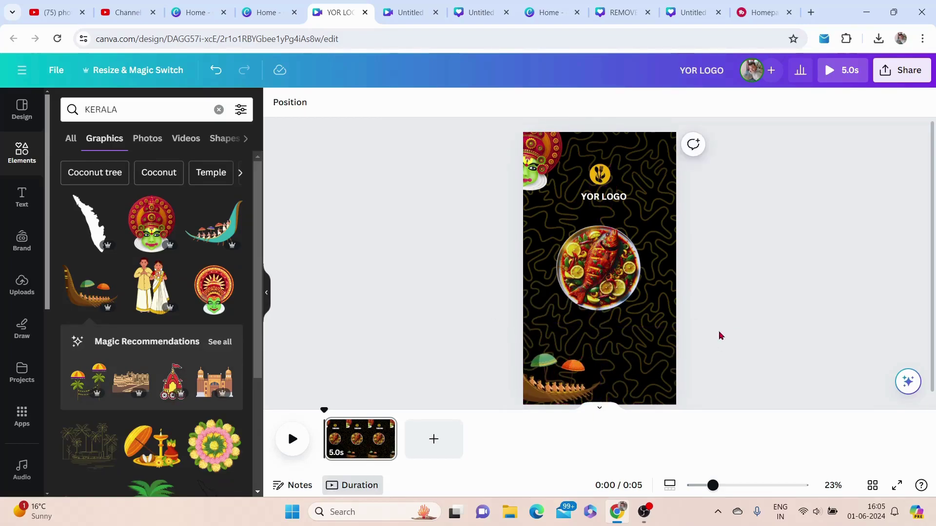
Step: Add a second brown boat with umbrellas and place it partly off the page's upper-right corner
click(81, 295)
drag(585, 283, 638, 169)
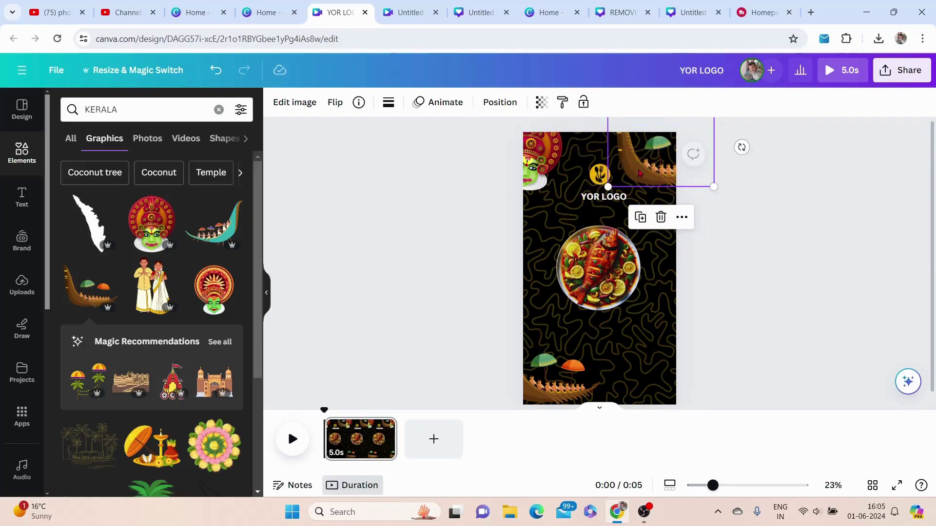
click(766, 294)
Step: Search the graphics for COCONUT and add the palm leaf and a darker recommended leaf to the page
click(143, 108)
text(c)
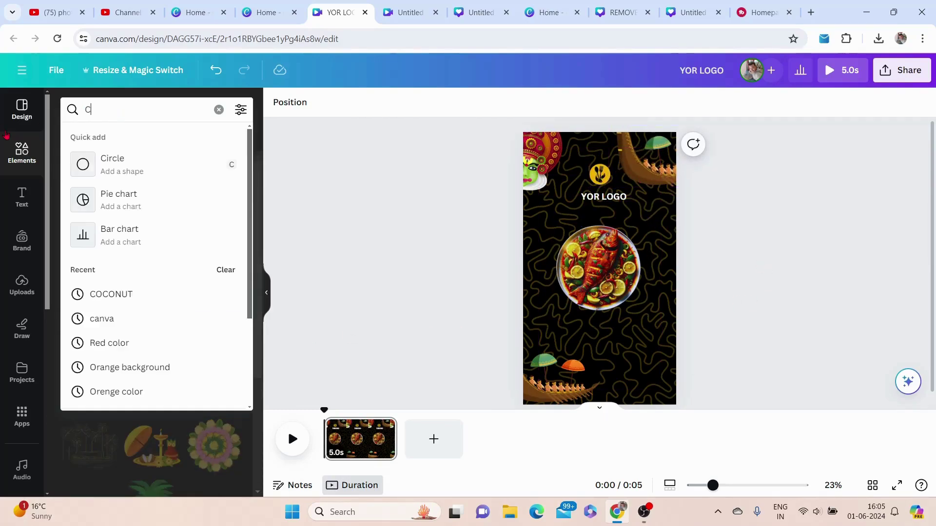
text(oco)
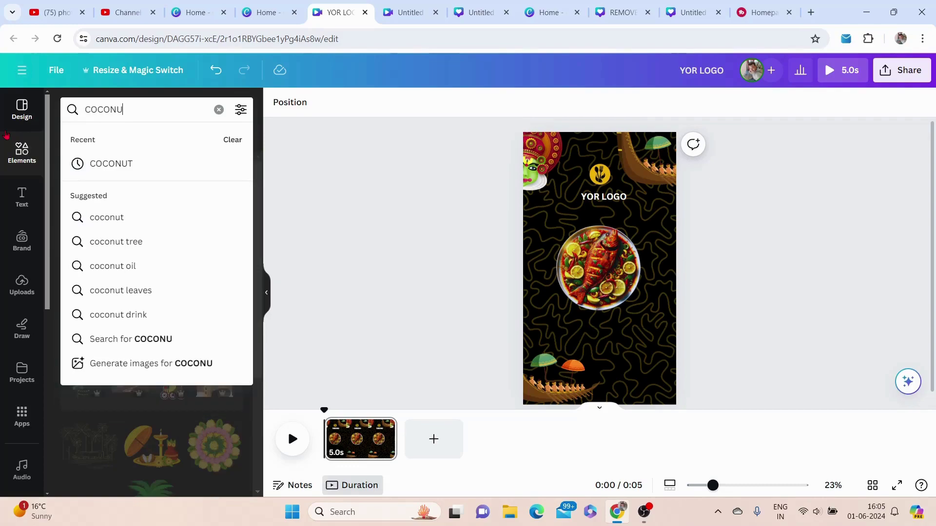
key(Return)
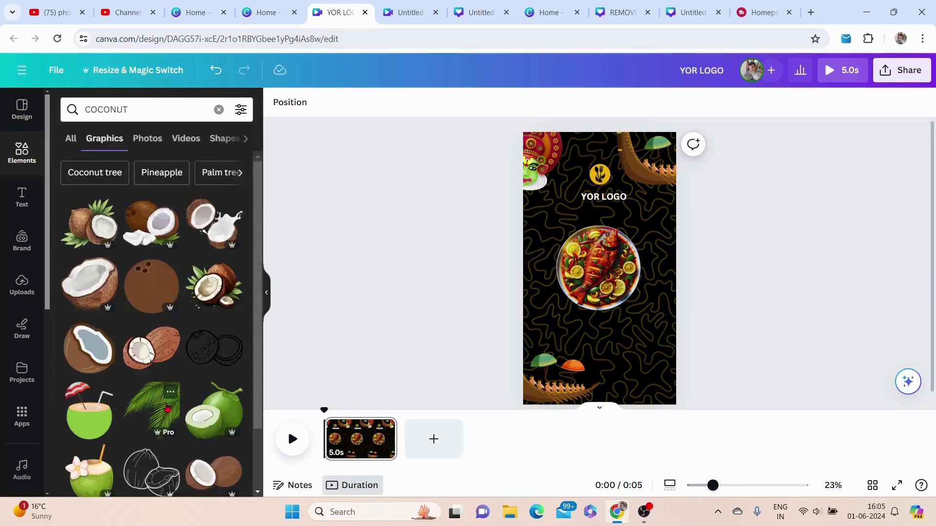
click(167, 408)
scroll(217, 444, down, 1)
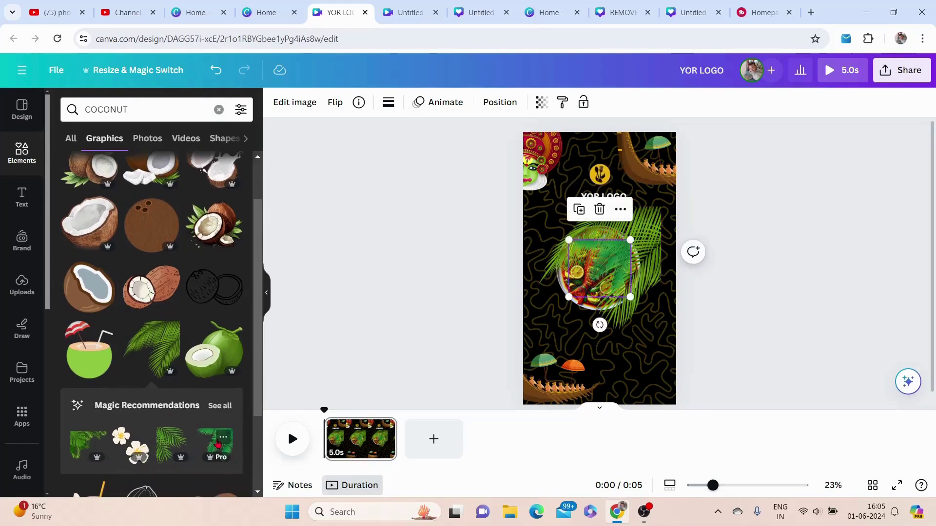
Step: Move the small dark green leaf above the lower boat and delete the large palm leaf
drag(616, 280, 567, 343)
click(639, 228)
click(600, 177)
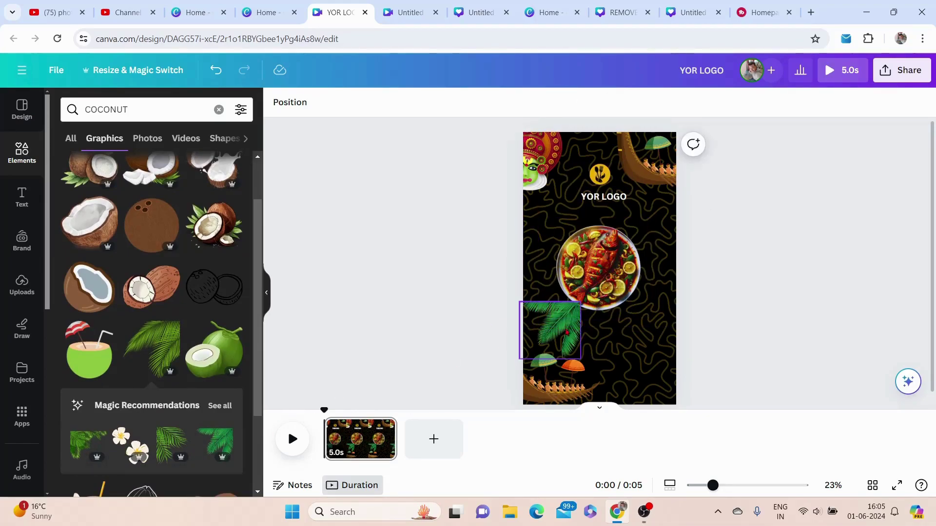
Step: Rotate and enlarge the dark green leaf, and fit it into the page's lower-right corner
click(567, 332)
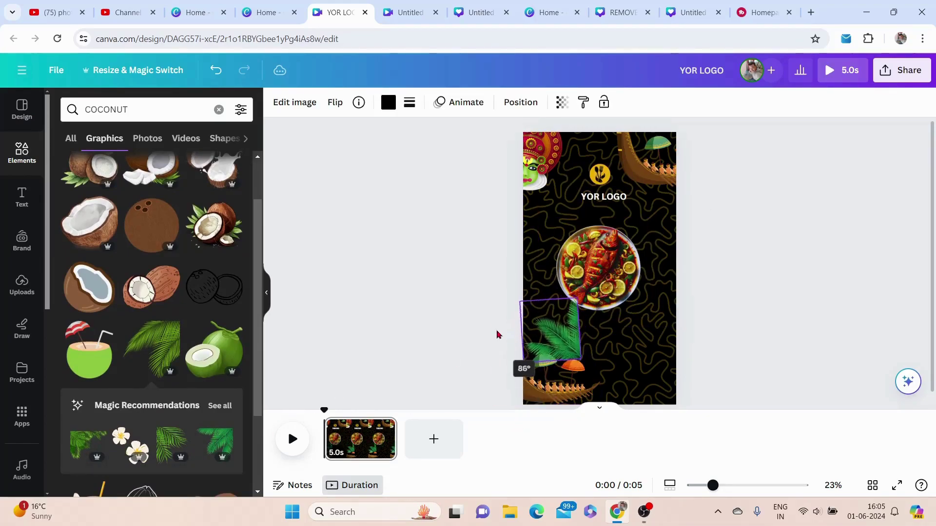
drag(558, 339, 652, 364)
drag(663, 332, 702, 308)
drag(610, 397, 595, 421)
click(700, 301)
drag(698, 302, 673, 326)
drag(636, 358, 652, 365)
click(769, 267)
Step: Add another heading to the page and colour it white
click(22, 197)
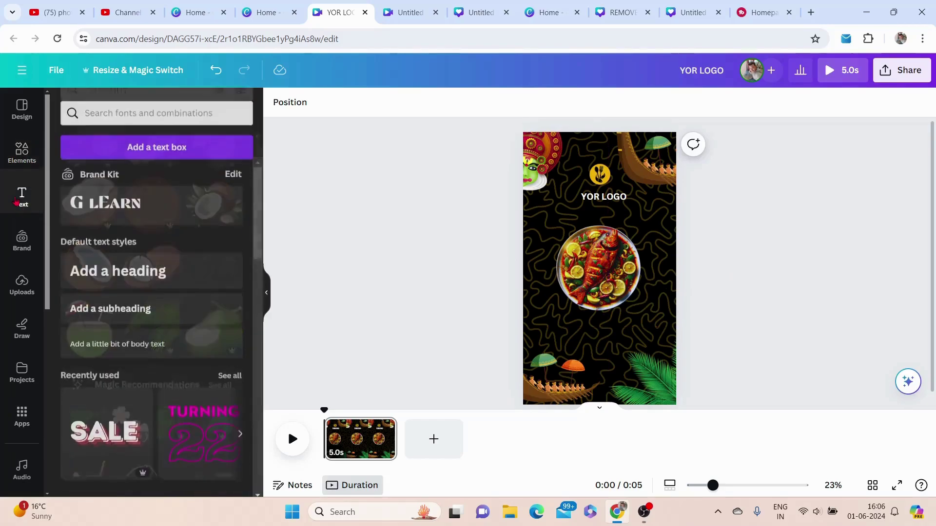
click(128, 267)
click(452, 102)
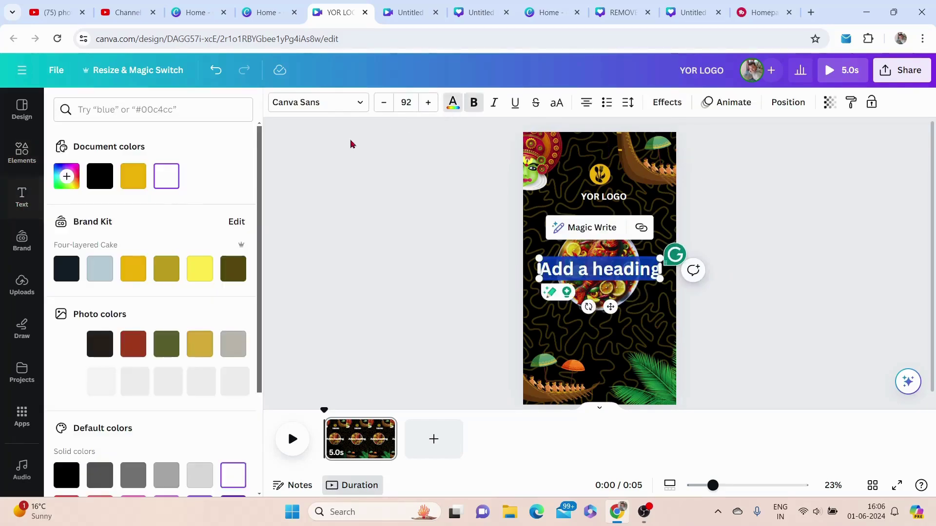
click(167, 176)
Step: Replace the new heading's placeholder text with KERALA STYLE FISH FRY
click(539, 267)
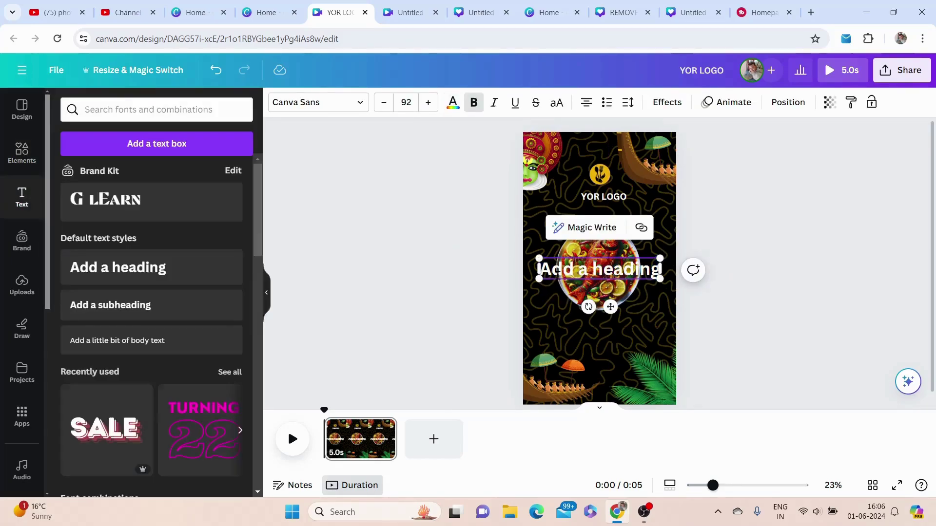
click(536, 238)
double_click(648, 278)
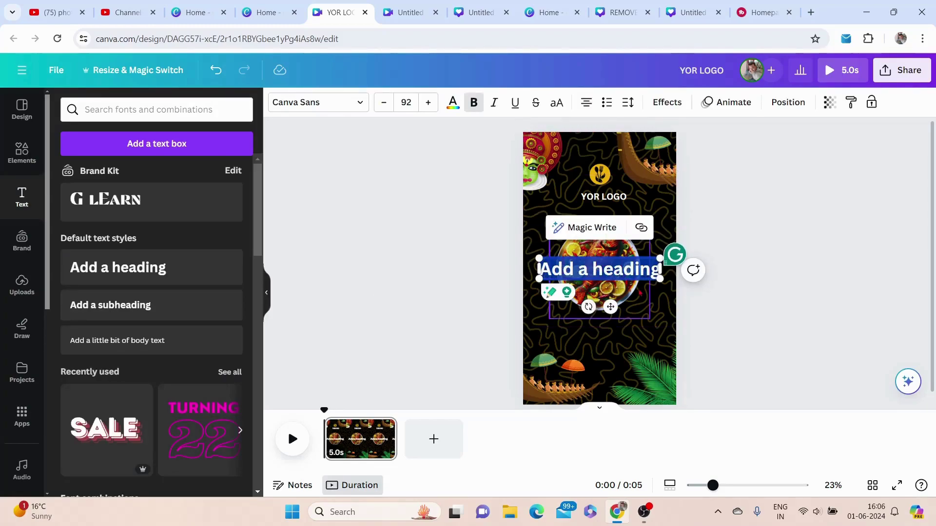
text(KERALA STY)
text(LE FISH FRY)
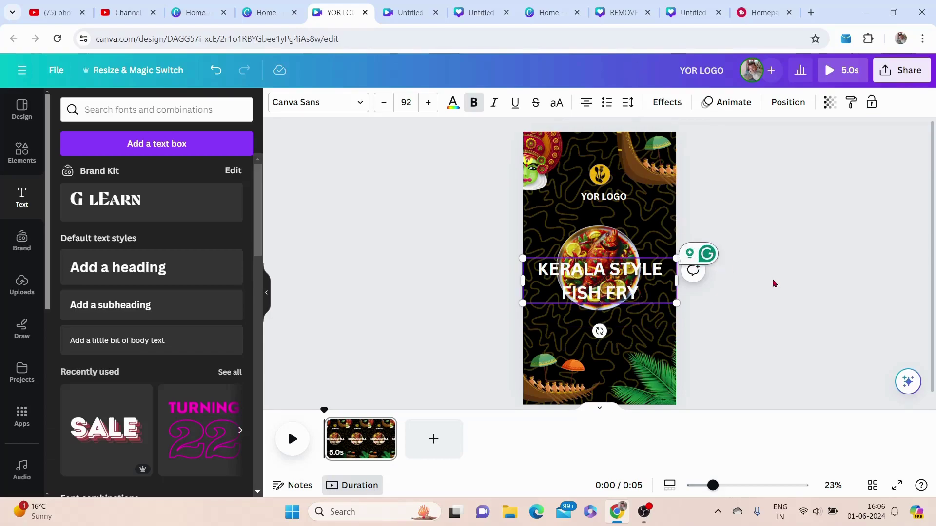
Step: Apply the Curve shape effect to the KERALA STYLE FISH FRY heading
key(Escape)
click(666, 102)
scroll(153, 299, down, 2)
click(151, 429)
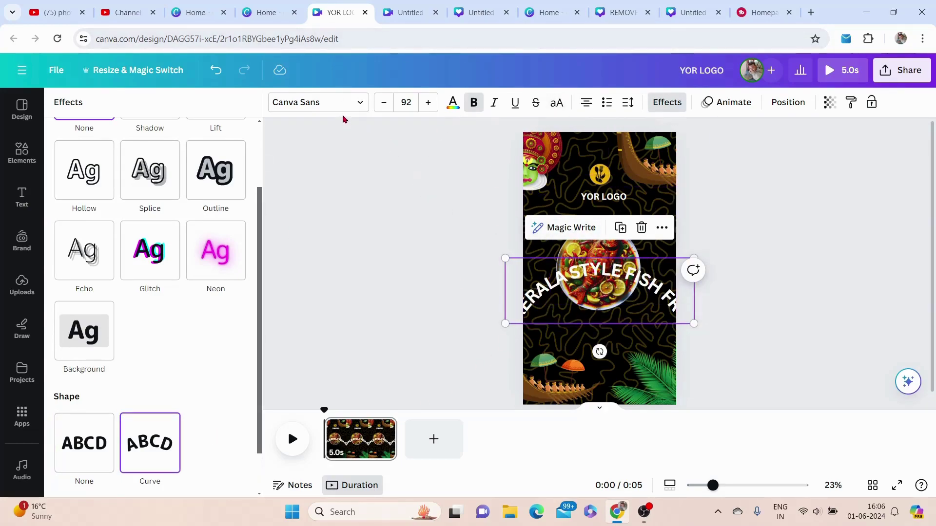
Step: Search the fonts for DOOD and set the curved heading's font to Doodler
click(359, 104)
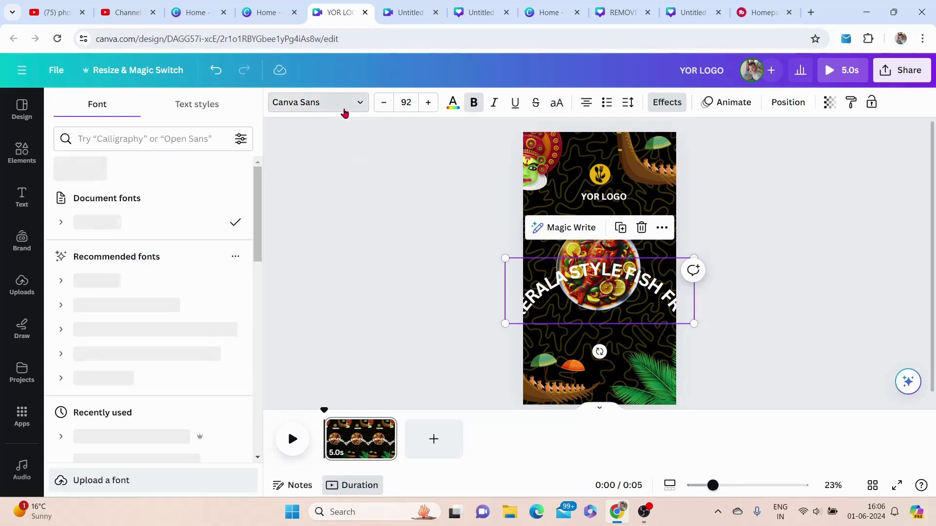
click(102, 141)
text(DOOD)
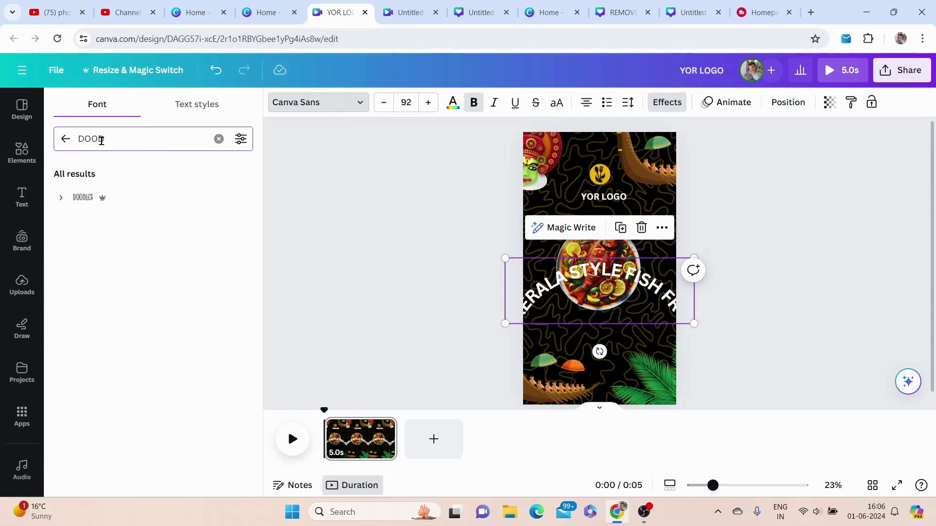
click(97, 195)
Step: Move the curved heading above the fish plate, enlarge it to font size 130 and centre it across the page
drag(610, 319, 606, 265)
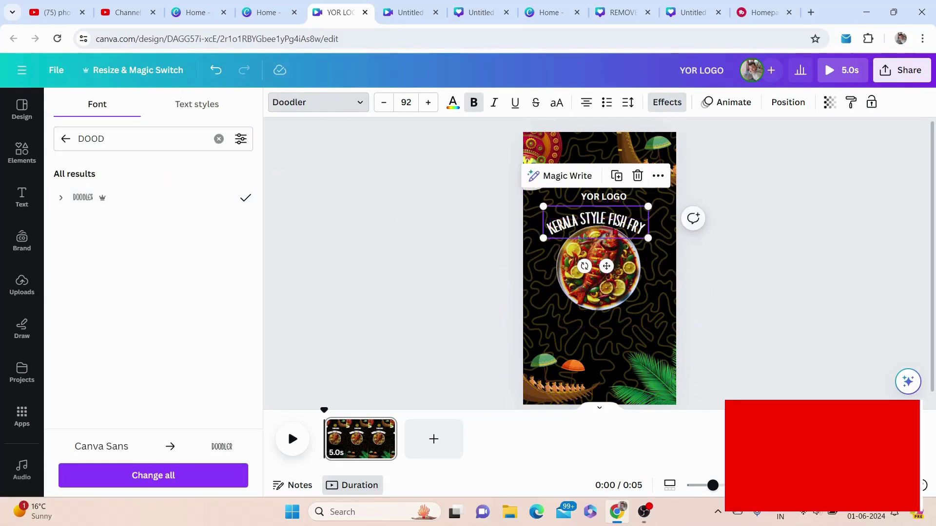
drag(647, 205, 688, 187)
drag(658, 233, 636, 238)
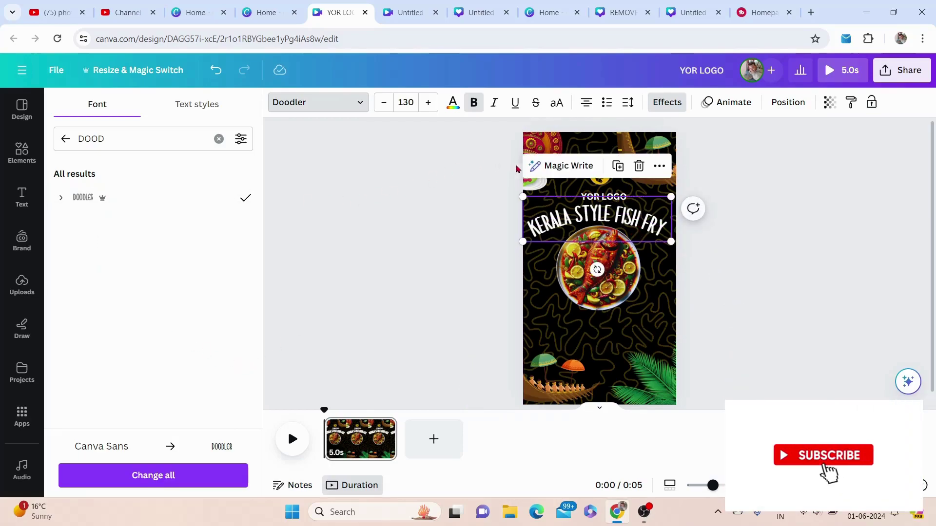
Step: Increase the KERALA STYLE FISH FRY heading's curve to 83 so it arches around the fish plate
click(671, 104)
scroll(184, 320, down, 3)
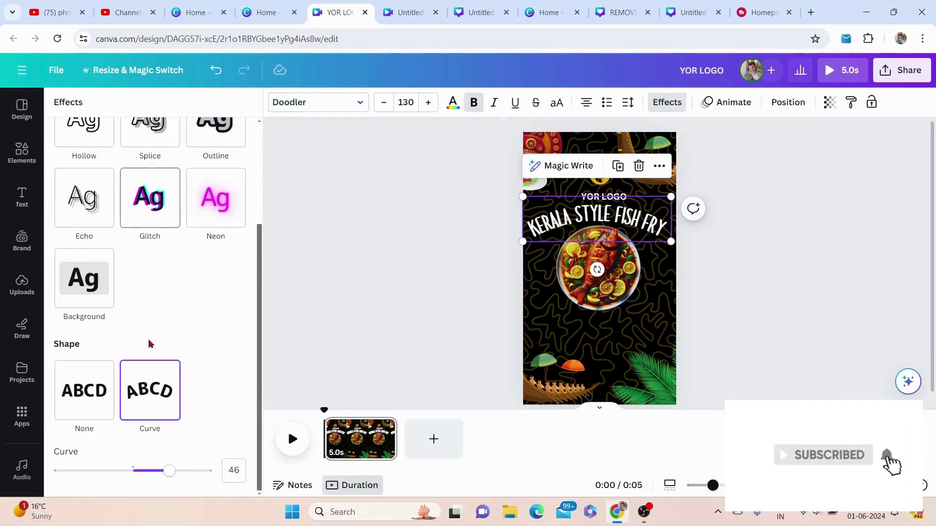
drag(170, 472, 199, 480)
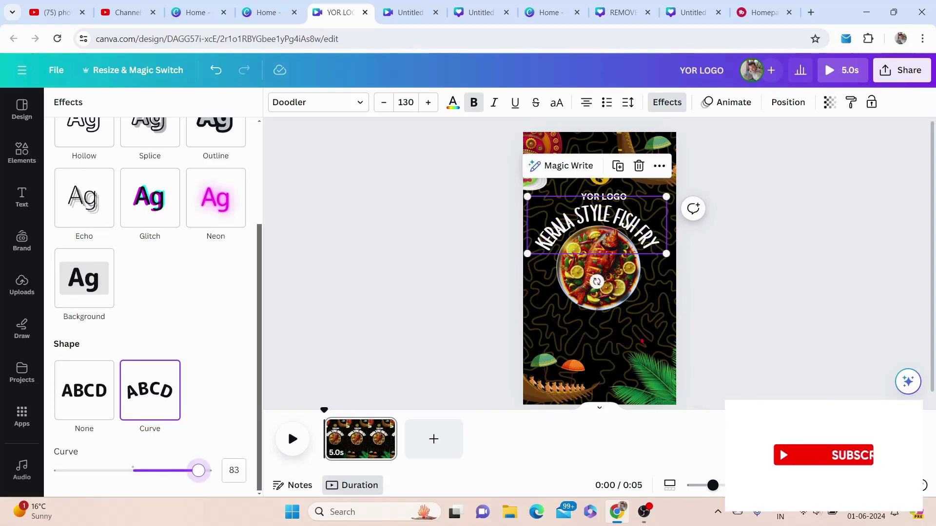
click(772, 281)
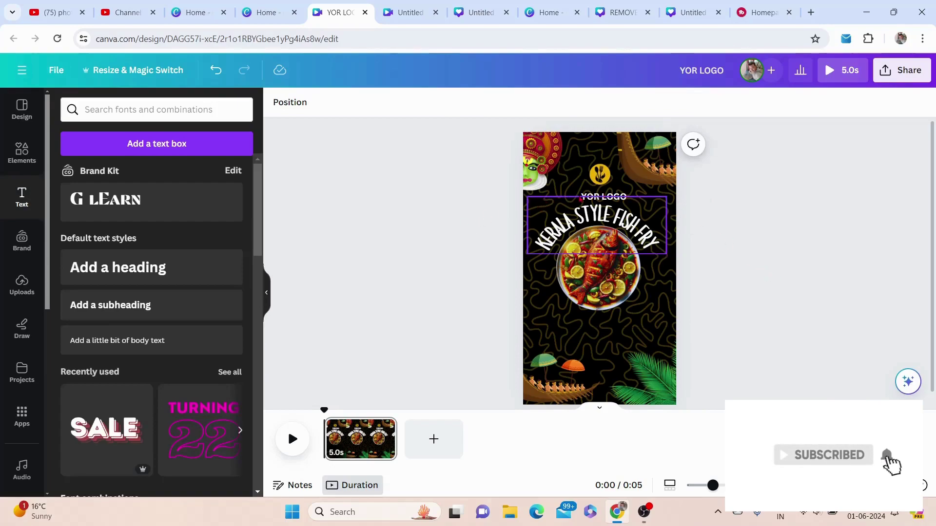
Step: Shift the logo icon and the YOR LOGO text slightly up, centring the text on the page
click(594, 179)
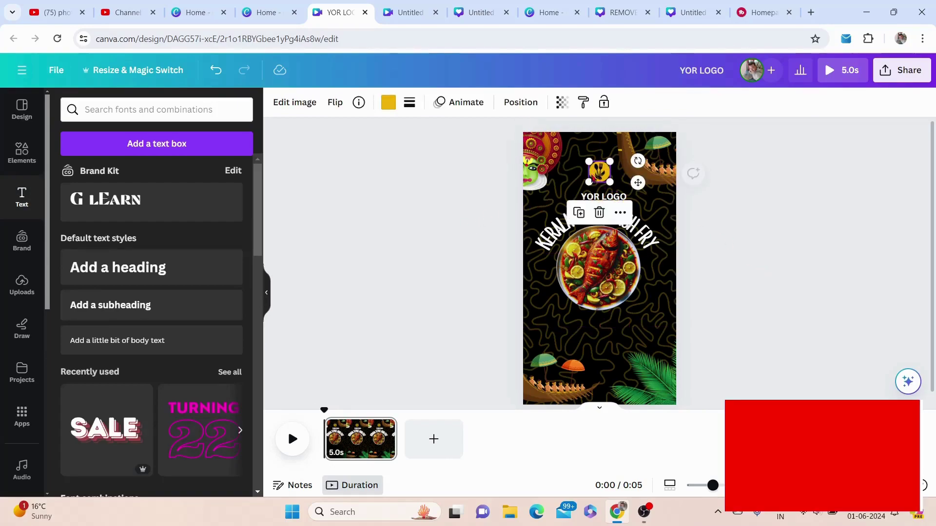
click(595, 196)
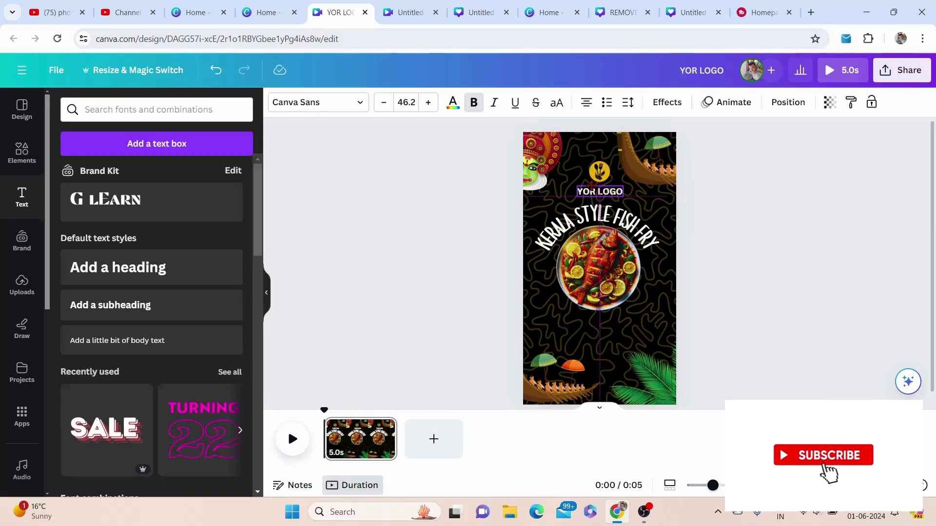
click(738, 214)
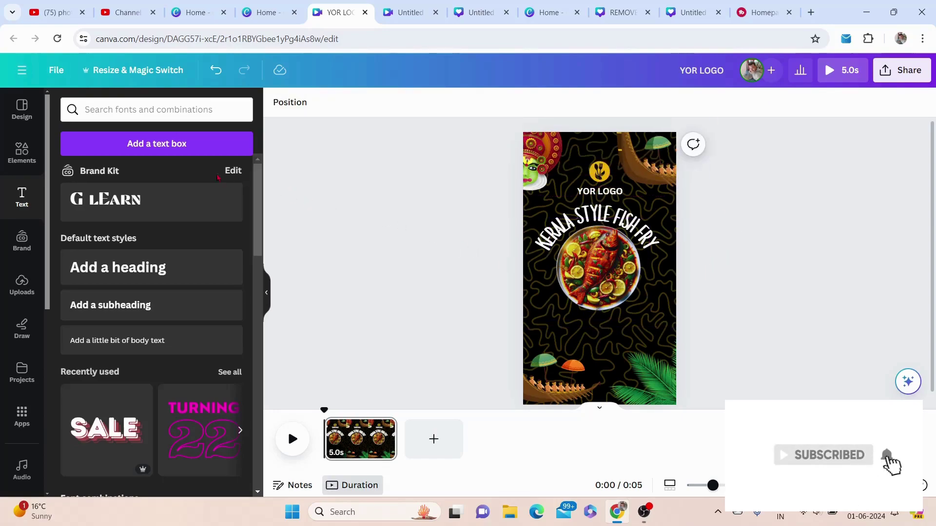
Step: Add another heading to the page with the text SPECIAL
click(109, 280)
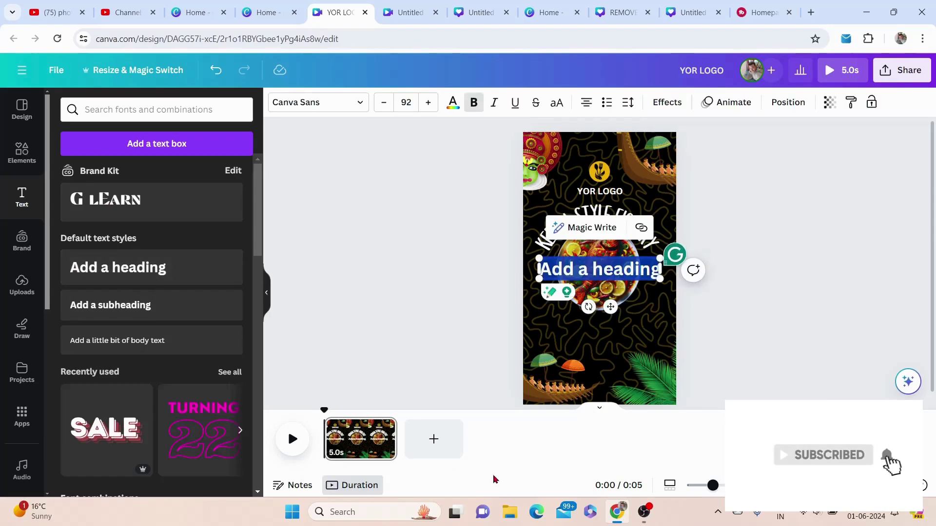
text(SP)
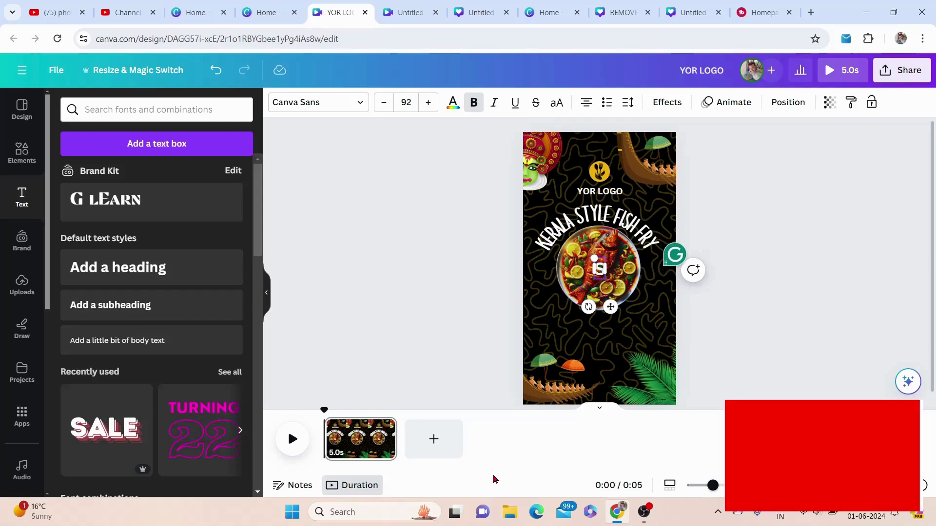
text(ECI)
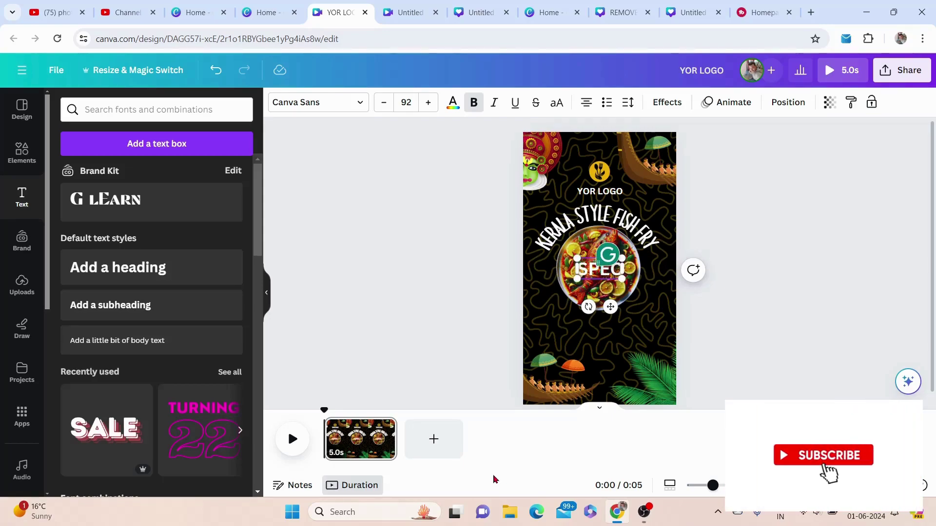
text(AL)
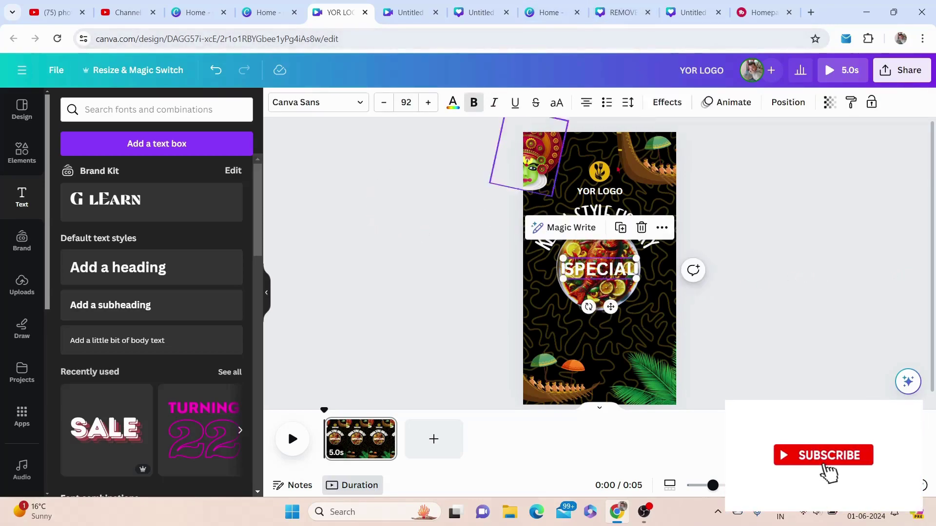
Step: Apply the Curve shape effect to the SPECIAL text and set its curve to -94
click(661, 102)
scroll(176, 293, down, 3)
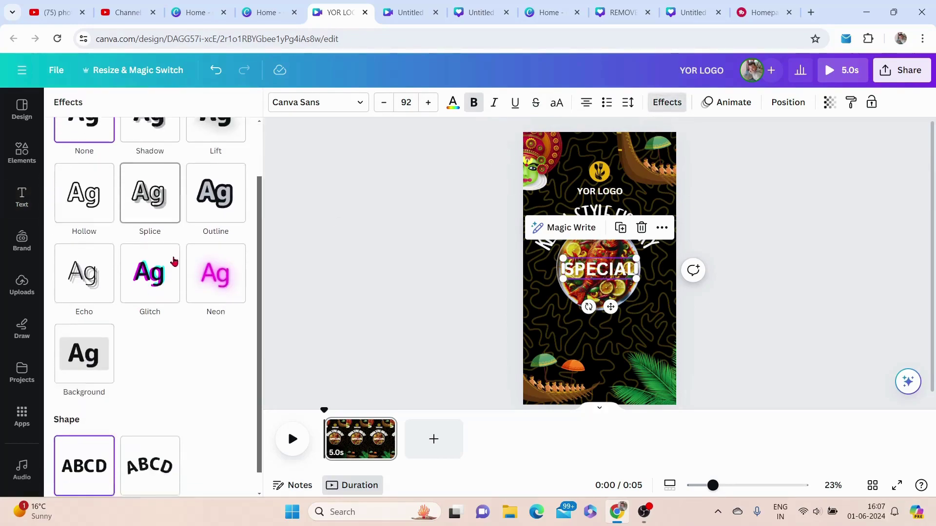
click(137, 449)
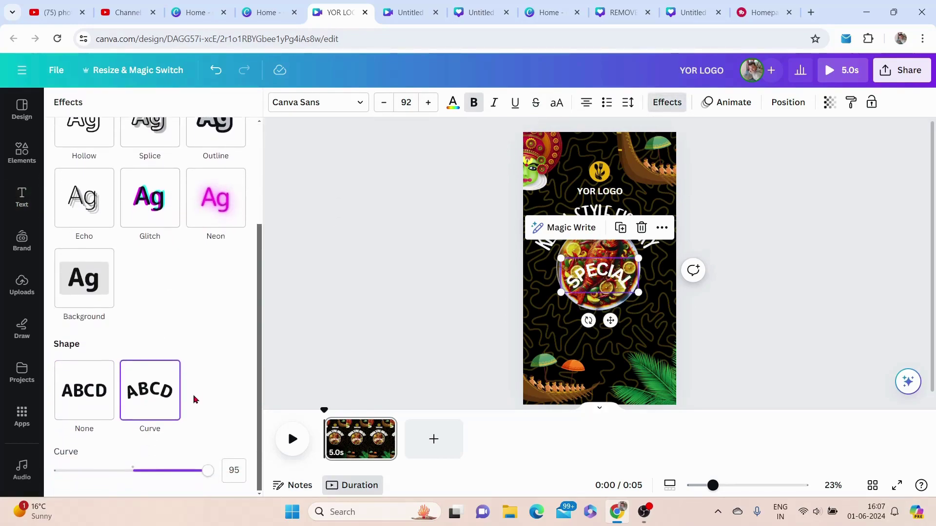
drag(205, 472, 59, 477)
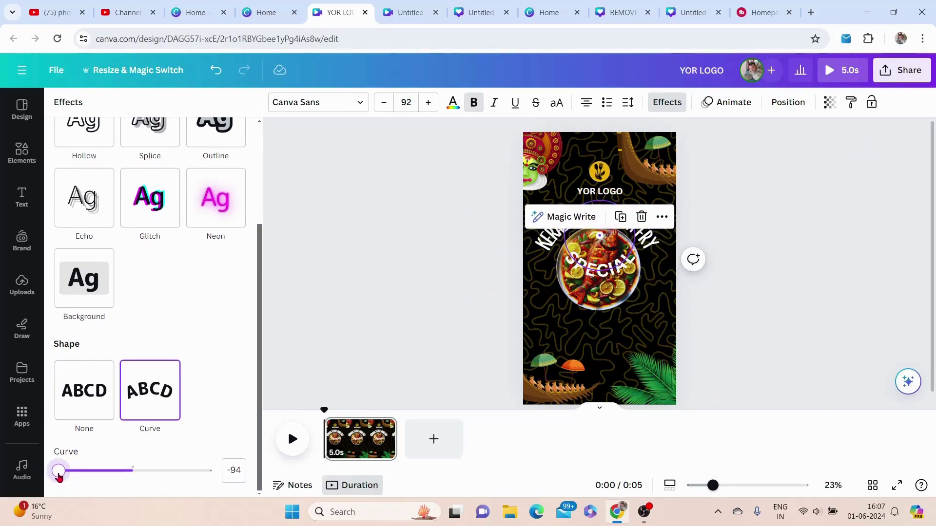
Step: Set the SPECIAL text's font to Doodler and enlarge it to size 160
click(347, 101)
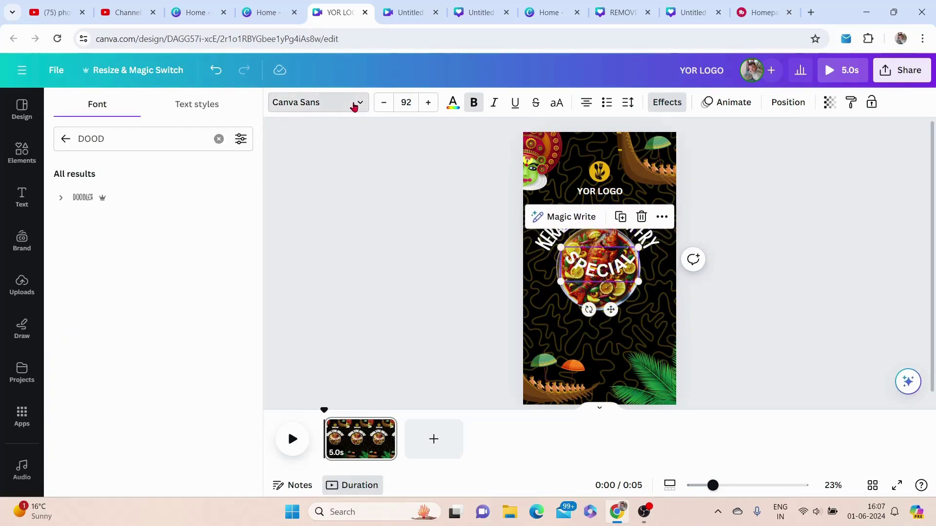
click(101, 208)
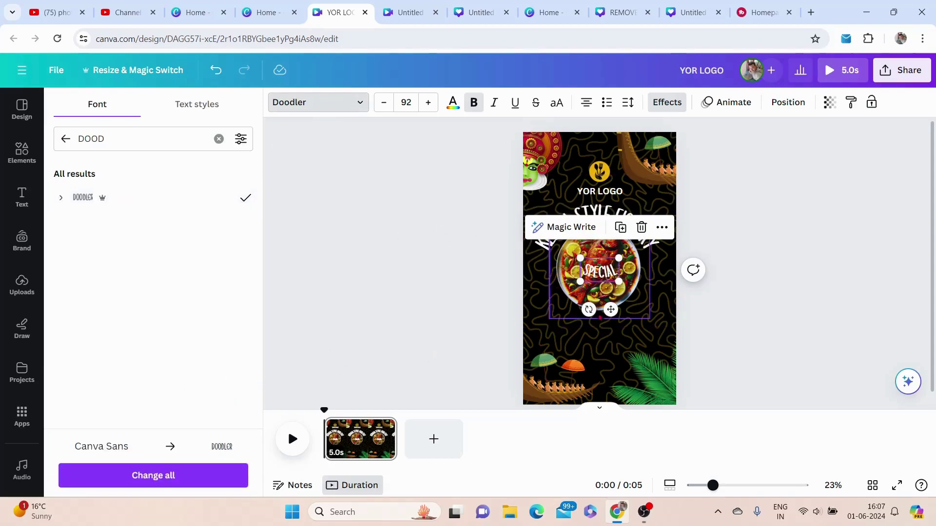
drag(618, 281, 641, 296)
Step: Nudge the fish plate slightly up under the arched heading and place the SPECIAL text centred just below the plate
click(634, 291)
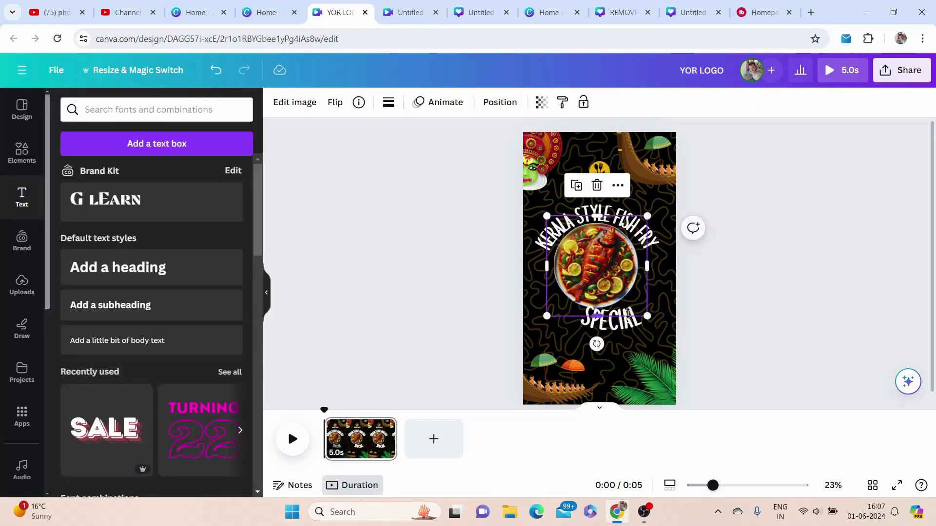
drag(631, 330, 617, 333)
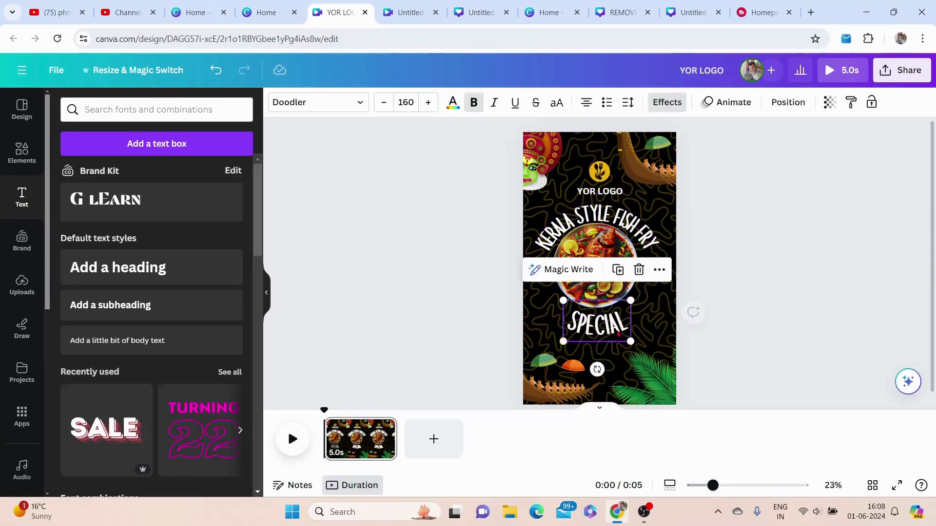
click(757, 307)
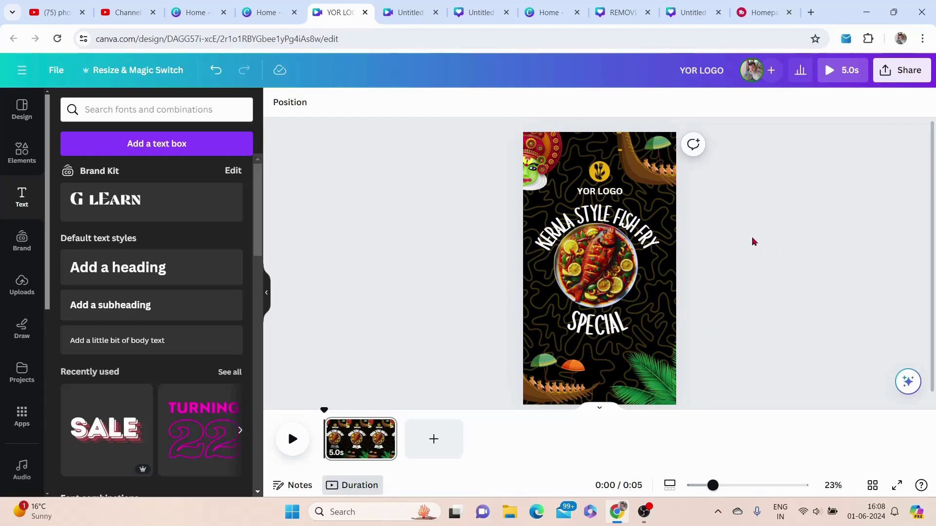
Step: Enlarge the Kathakali face slightly in the page's upper-left corner
click(542, 163)
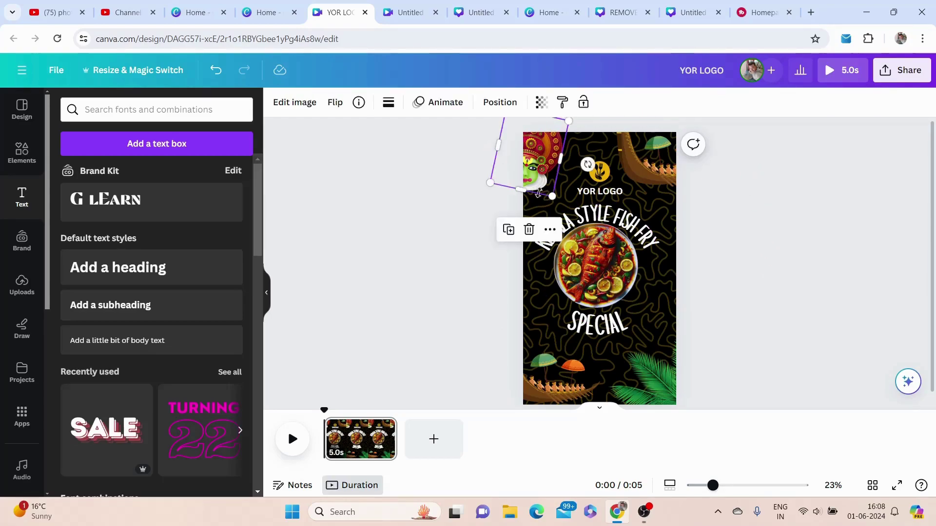
drag(550, 194, 554, 201)
click(751, 208)
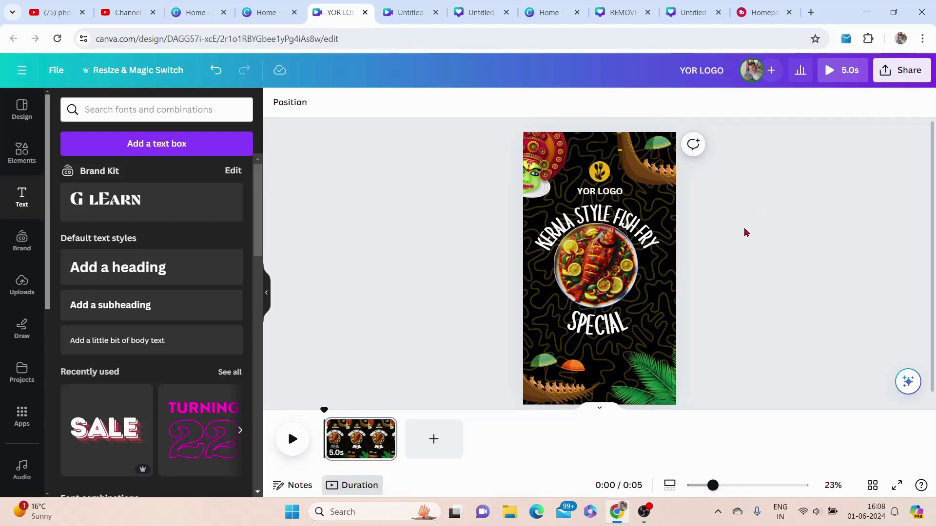
Step: Add the Pulse motion effect to the yellow logo icon
click(600, 177)
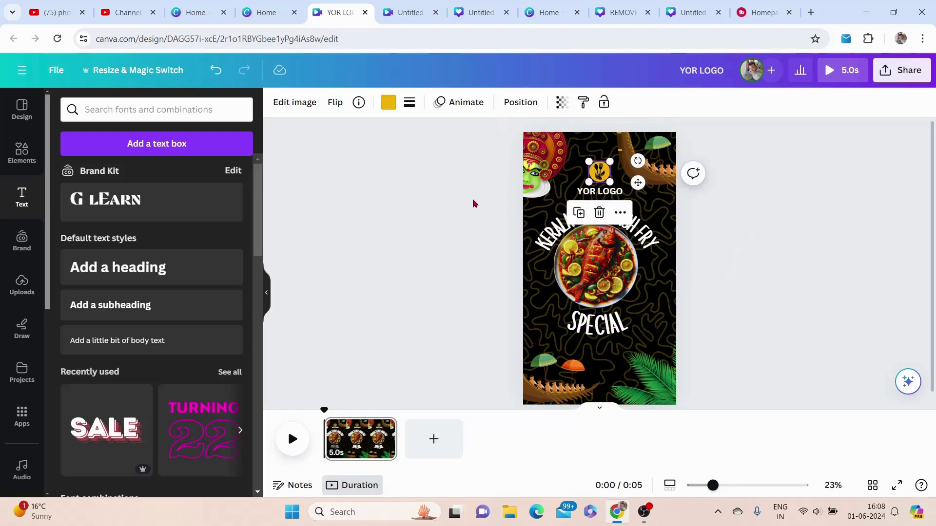
click(471, 102)
scroll(170, 282, down, 10)
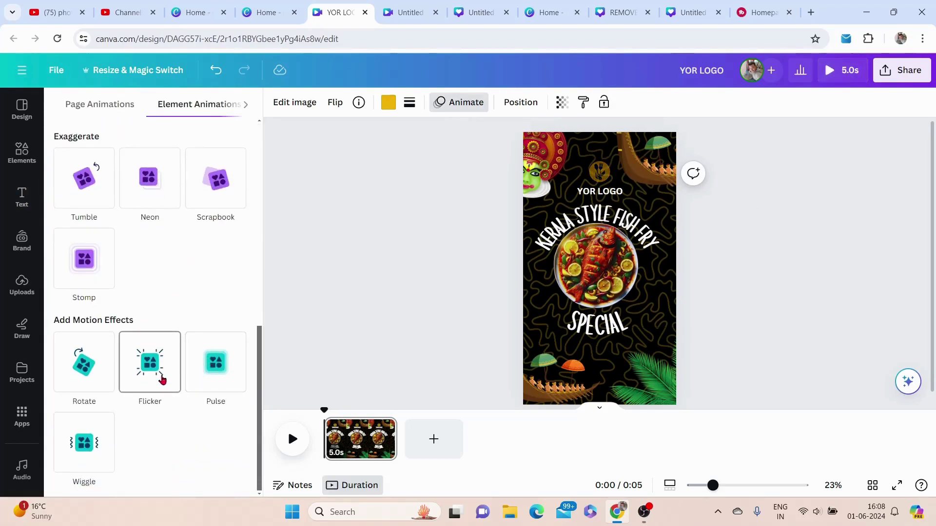
click(200, 372)
drag(106, 450, 102, 441)
key(Escape)
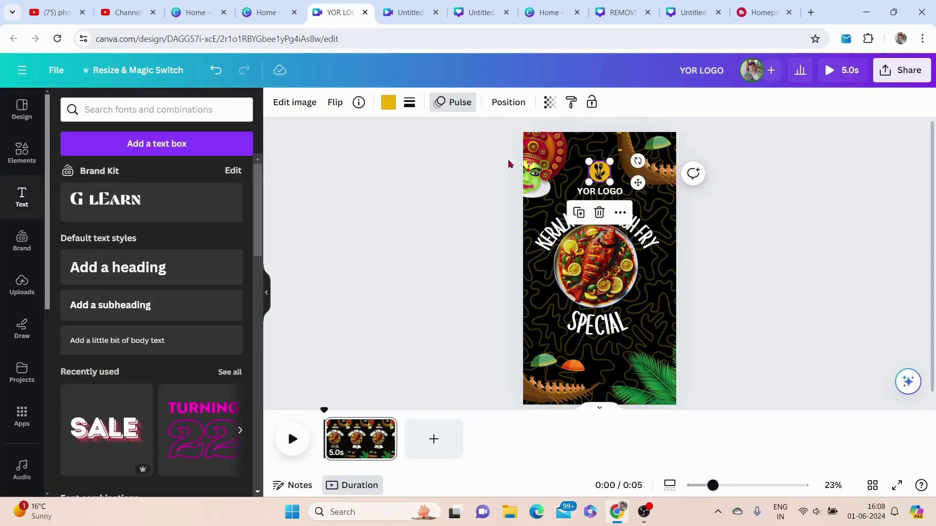
Step: Animate the Kathakali face with the Tectonic photo animation and raise its intensity close to the maximum
click(532, 166)
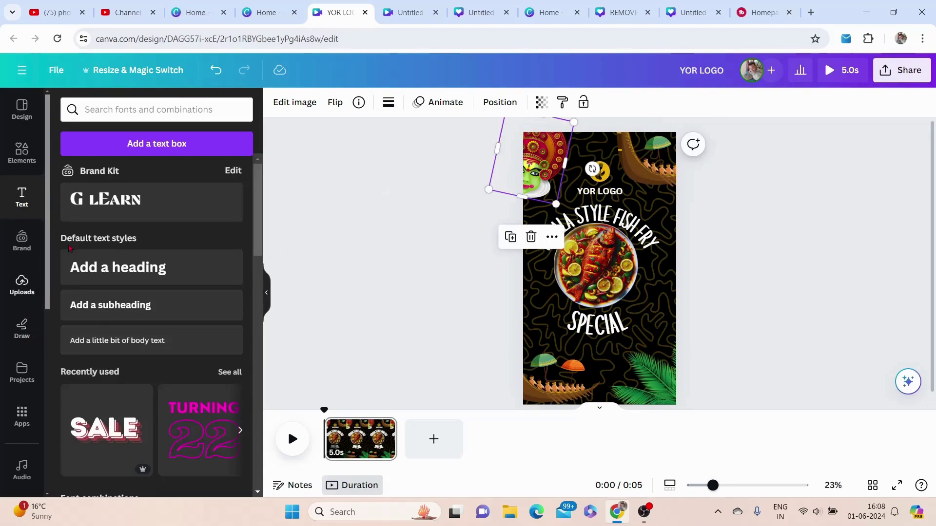
click(445, 100)
scroll(146, 273, down, 10)
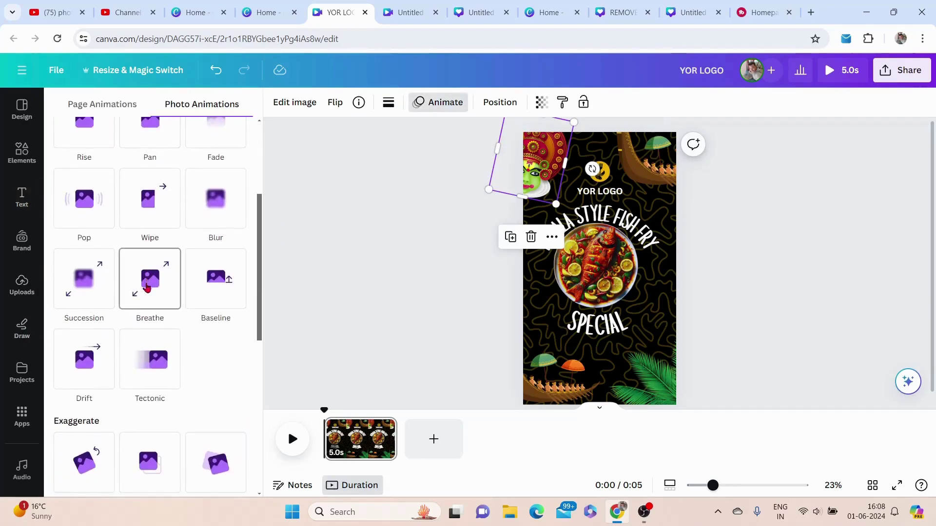
scroll(148, 302, down, 3)
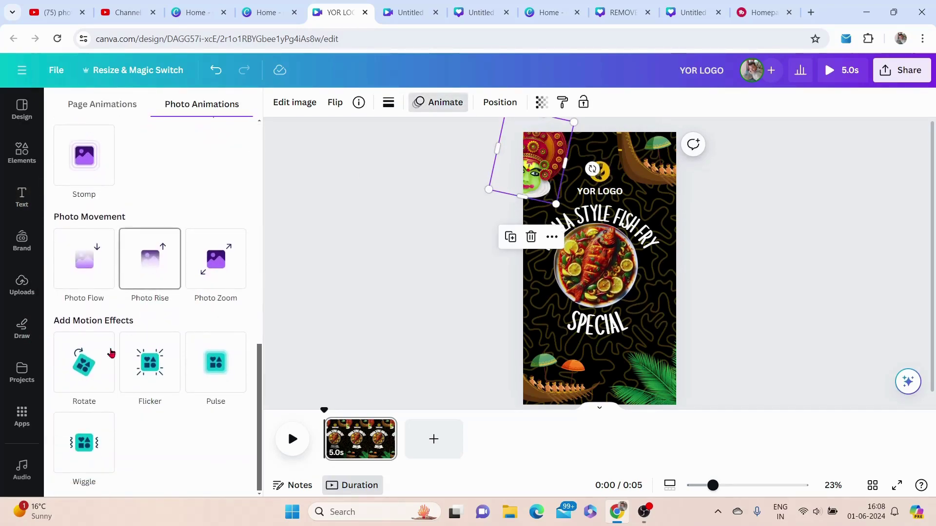
scroll(169, 300, up, 6)
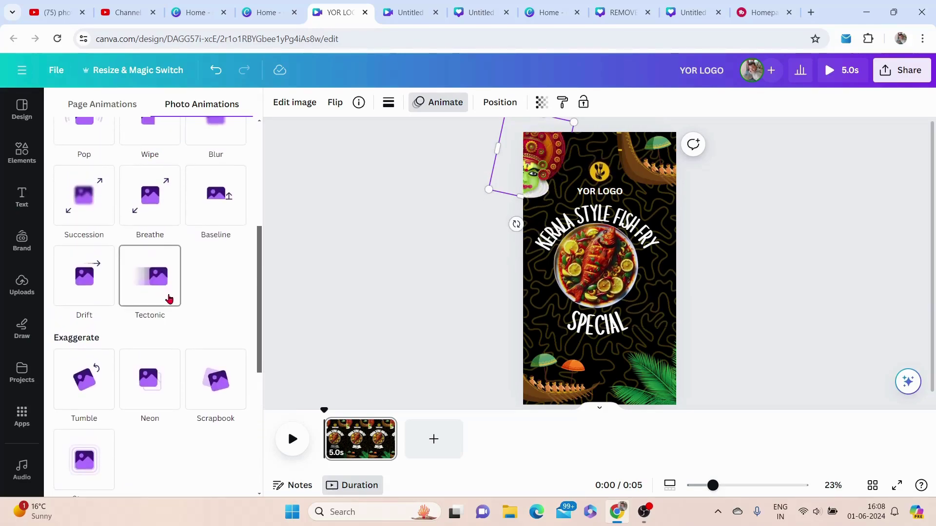
click(163, 289)
drag(146, 366, 227, 368)
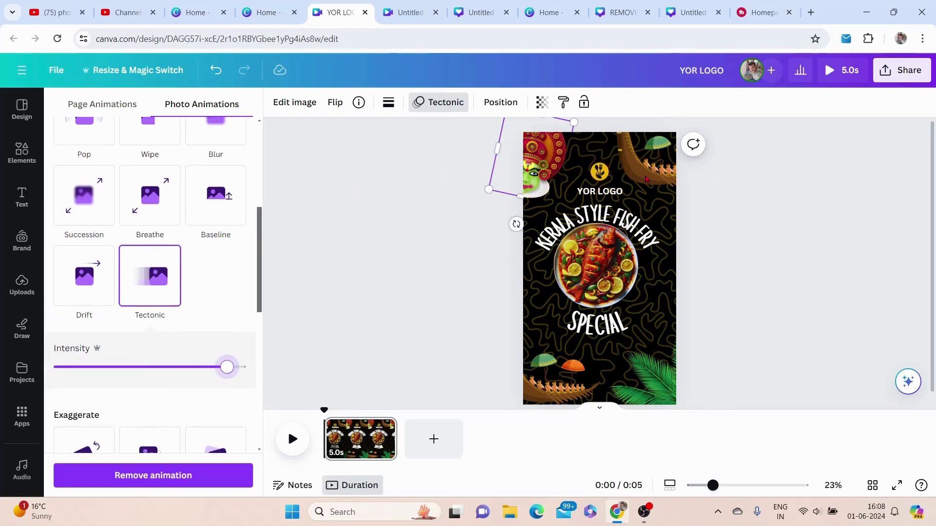
Step: Animate the upper boat with the Tectonic element animation and raise its intensity
click(630, 181)
scroll(168, 347, down, 5)
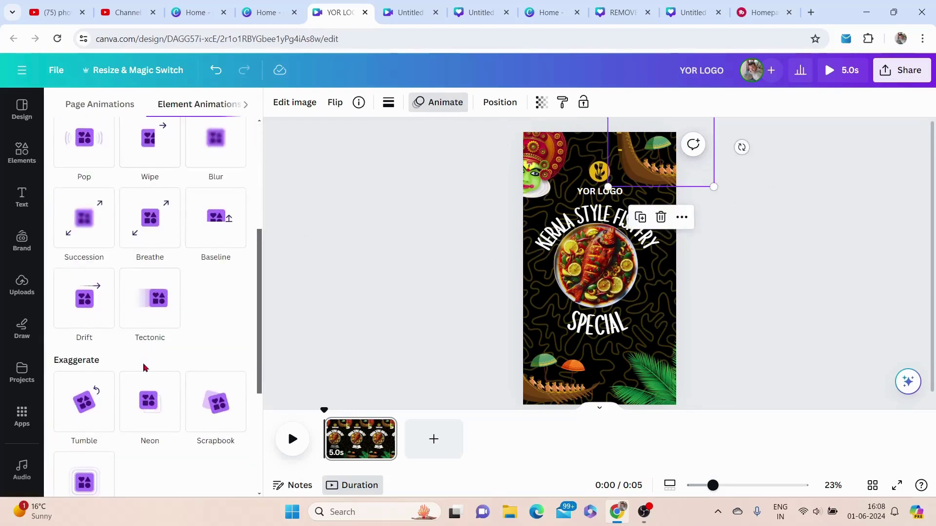
click(165, 318)
drag(149, 390, 194, 390)
Step: Animate the lower boat with the Tectonic element animation and raise its intensity close to the maximum
click(551, 375)
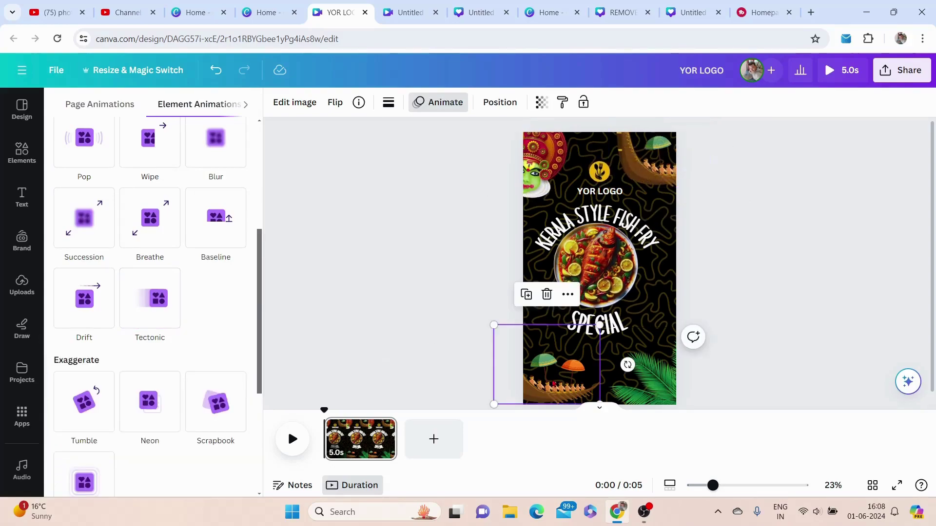
click(126, 308)
drag(158, 392, 224, 393)
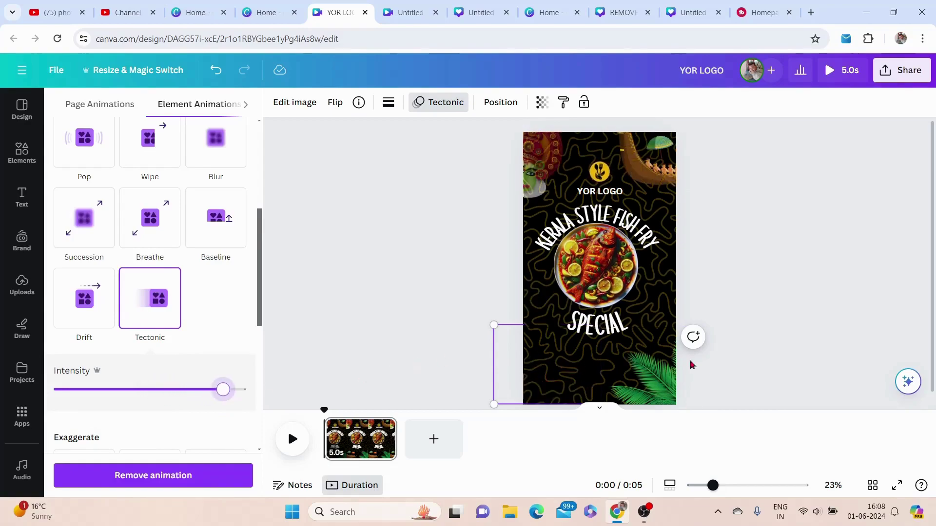
click(785, 321)
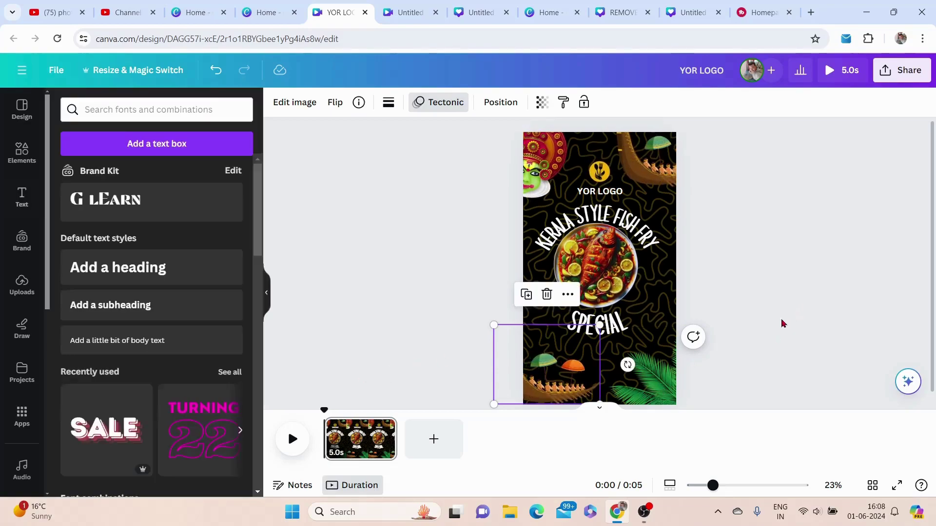
Step: Animate the palm leaf in the page's lower-right corner with the Tectonic animation and raise its intensity
click(651, 389)
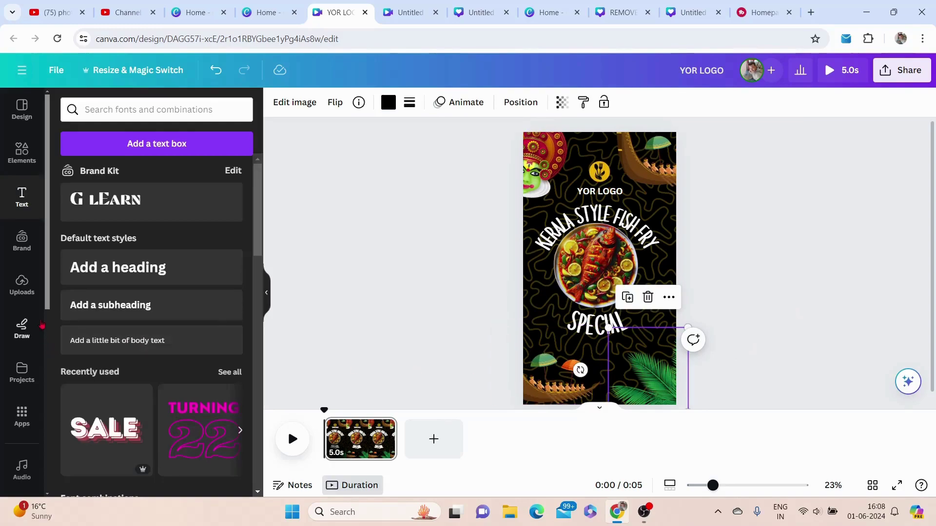
scroll(133, 262, down, 4)
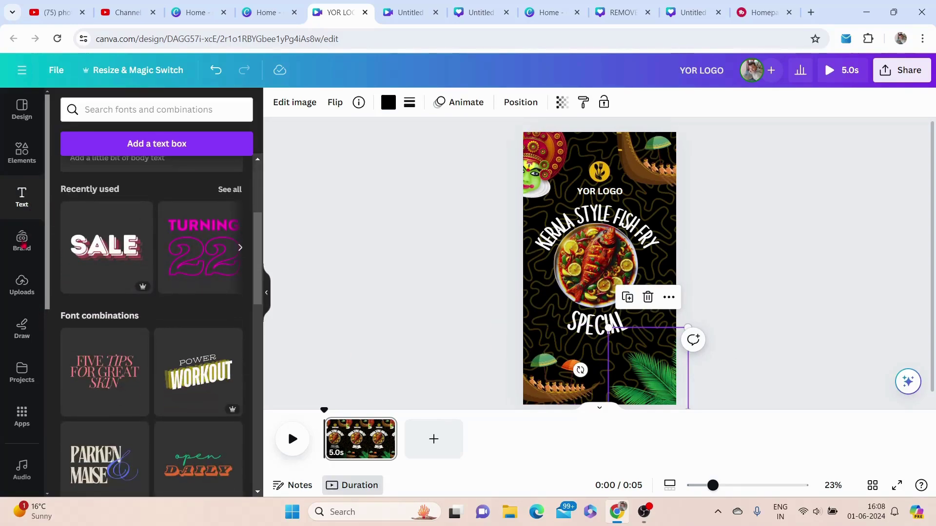
click(28, 154)
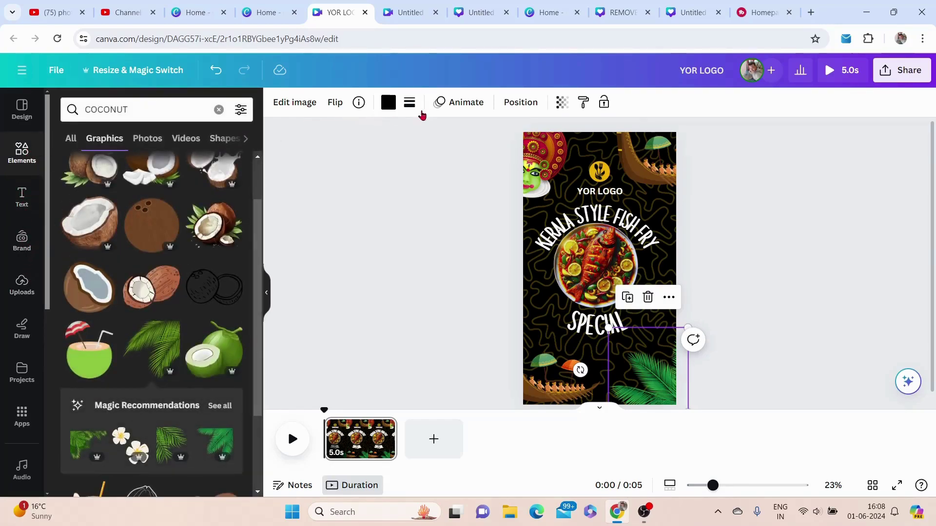
click(444, 108)
scroll(175, 338, down, 6)
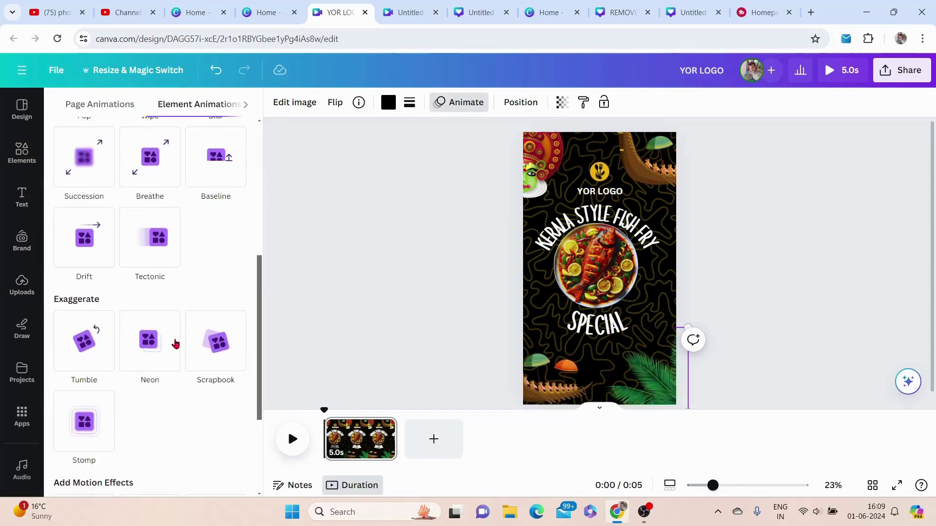
click(153, 257)
drag(151, 329, 213, 328)
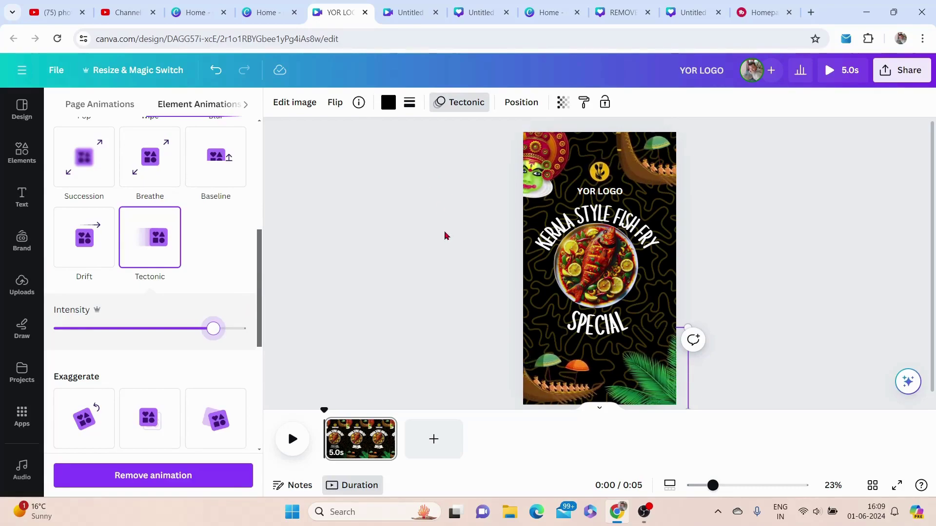
Step: Apply the Burst writing animation to both the curved KERALA STYLE FISH FRY heading and the SPECIAL text
click(547, 229)
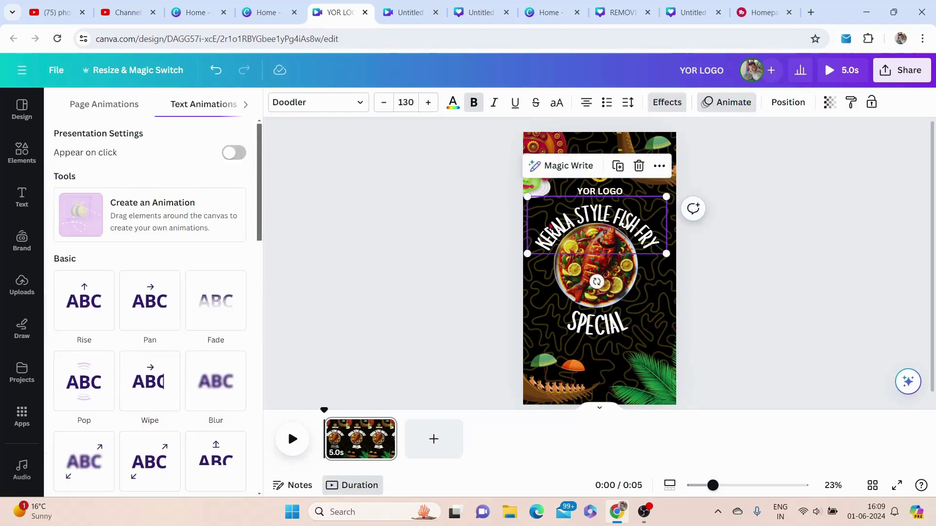
scroll(130, 329, down, 5)
scroll(132, 336, down, 1)
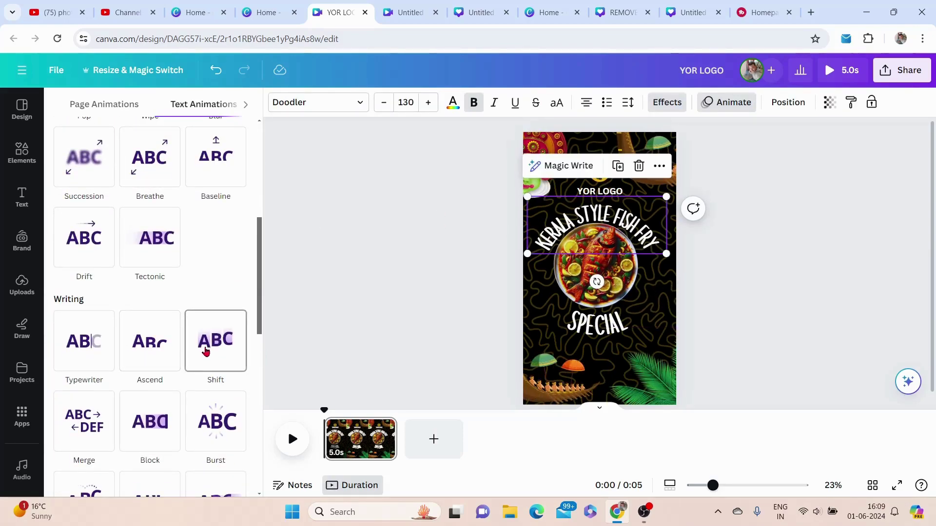
scroll(205, 347, down, 4)
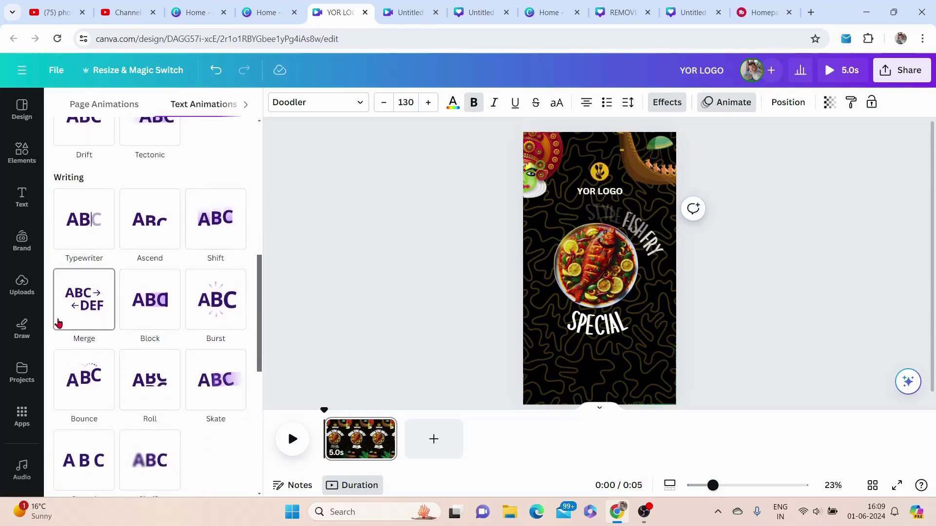
click(226, 325)
click(582, 330)
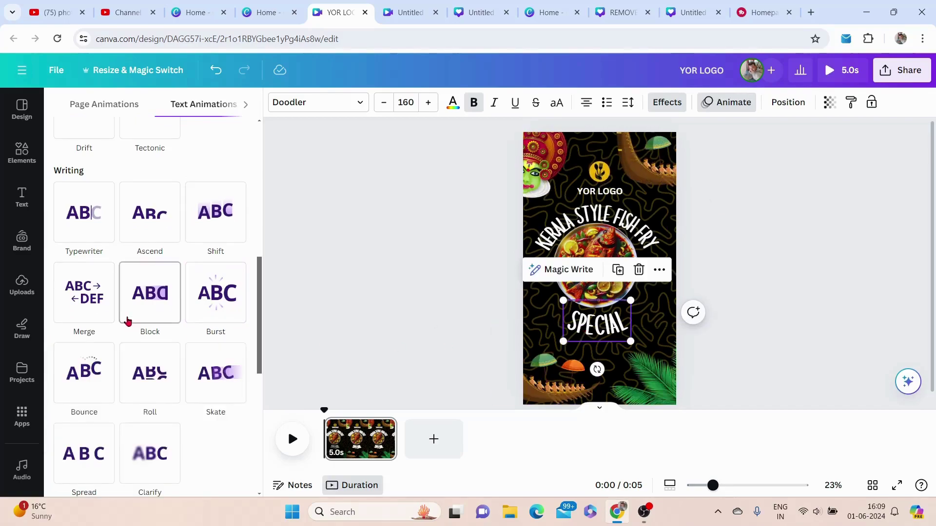
click(197, 292)
Step: Add the clockwise Rotate motion effect to the fish plate photo and reduce its speed to about a third
click(543, 244)
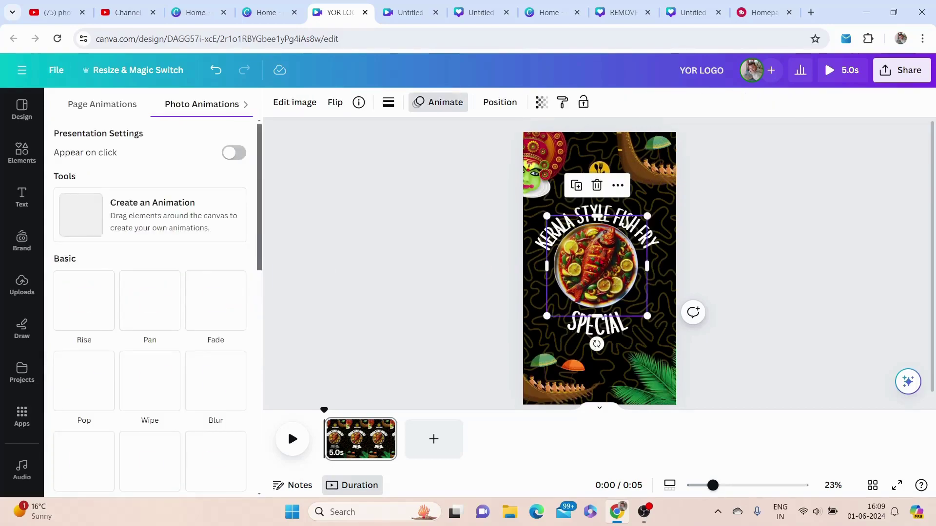
scroll(184, 296, down, 5)
scroll(177, 319, down, 1)
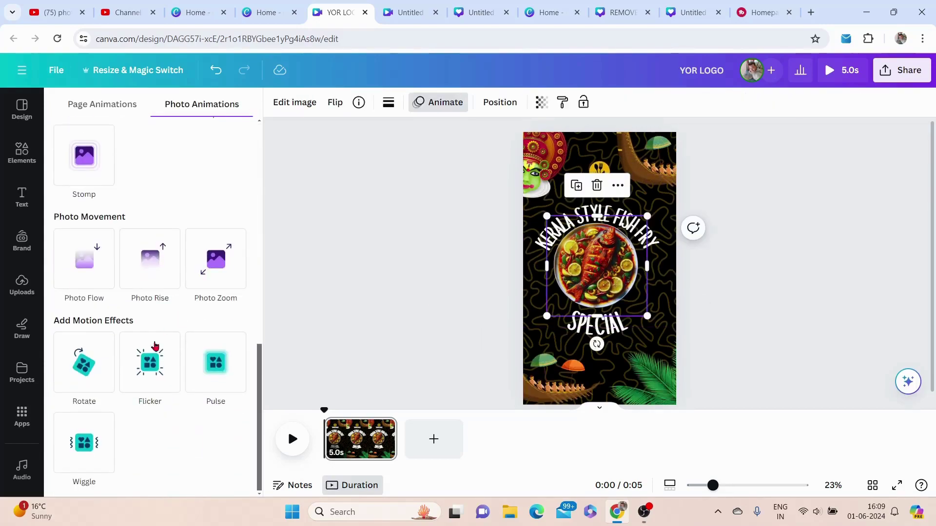
click(92, 371)
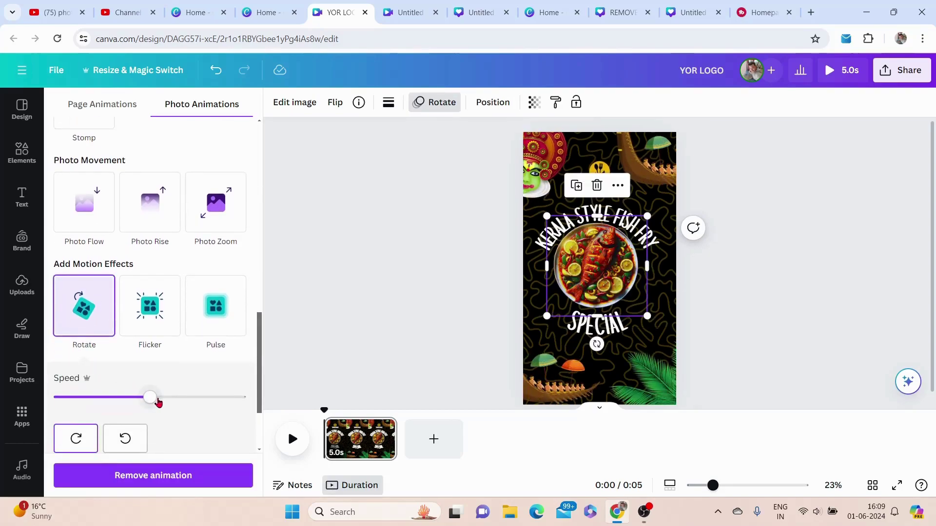
drag(215, 398, 110, 407)
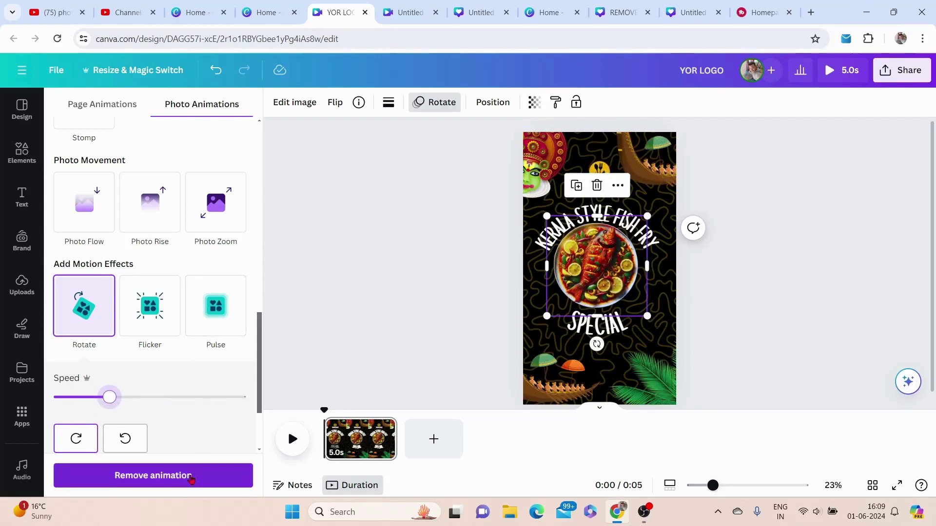
key(Escape)
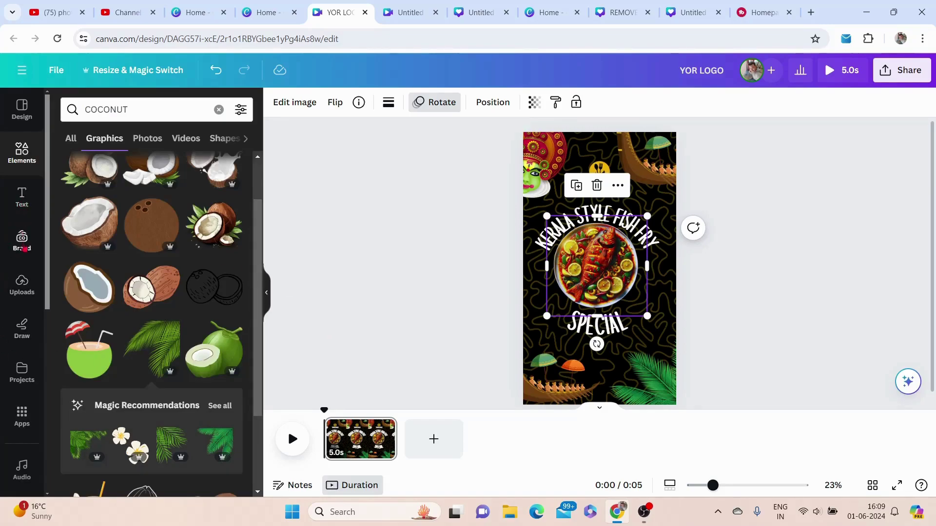
Step: Add the uploaded audio file Rhythom-Pooram.mp3 to the video as background music
scroll(25, 336, down, 3)
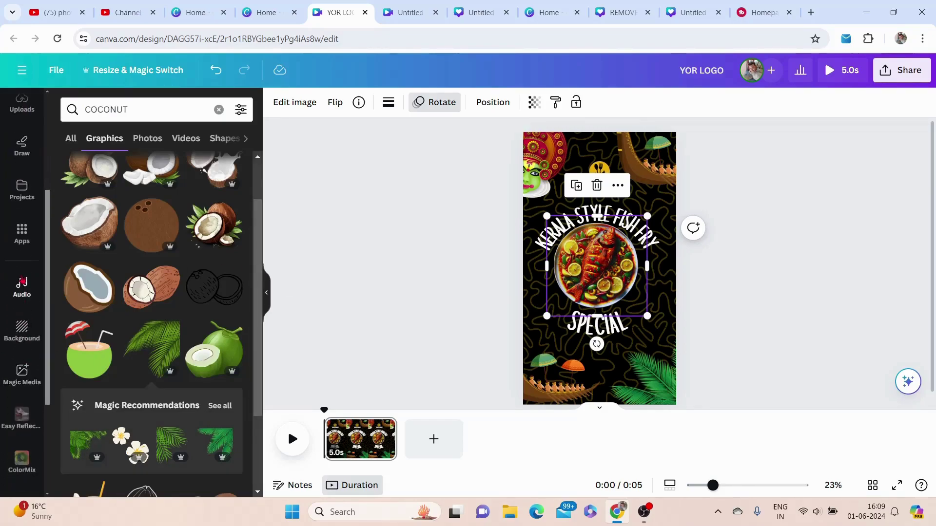
click(22, 282)
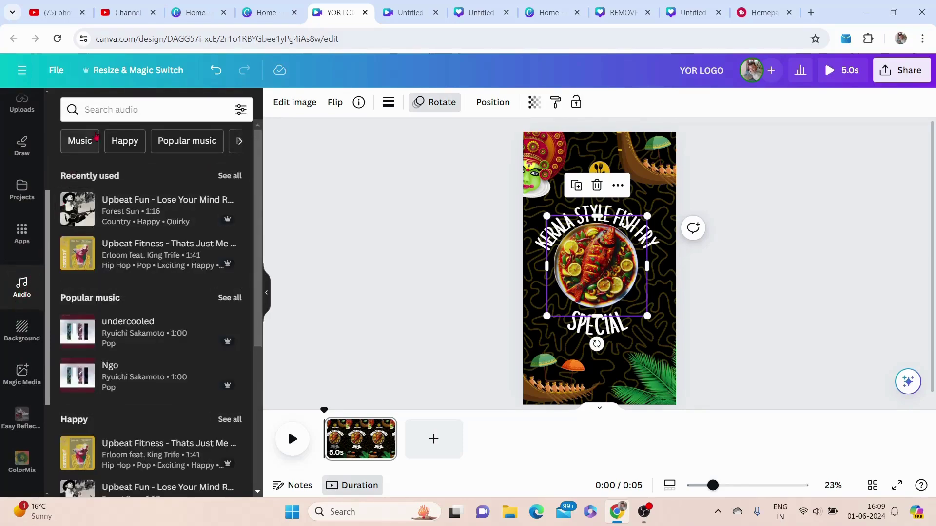
scroll(23, 194, up, 2)
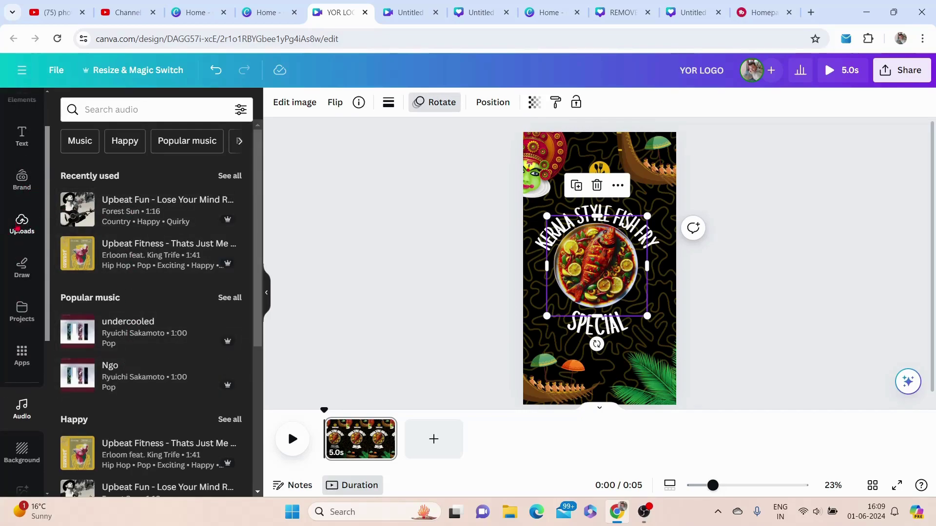
click(18, 227)
click(225, 200)
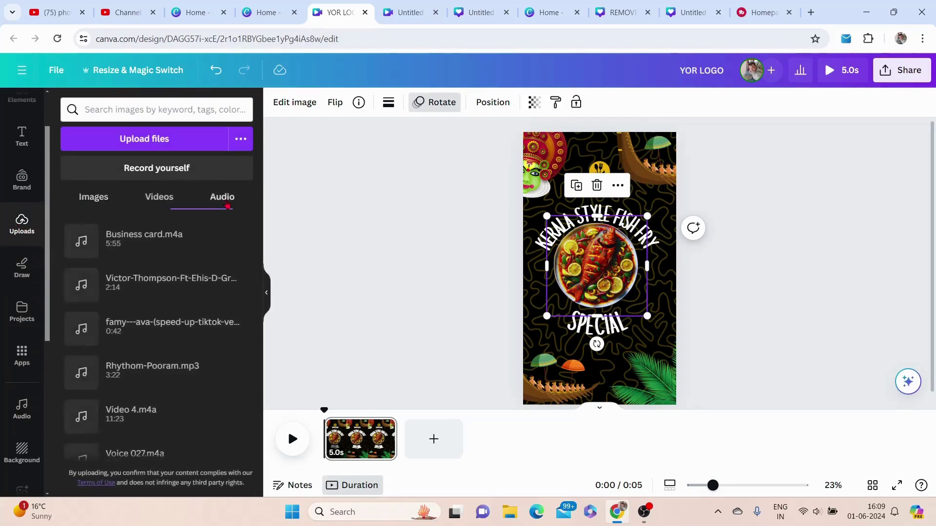
scroll(146, 321, down, 1)
click(146, 332)
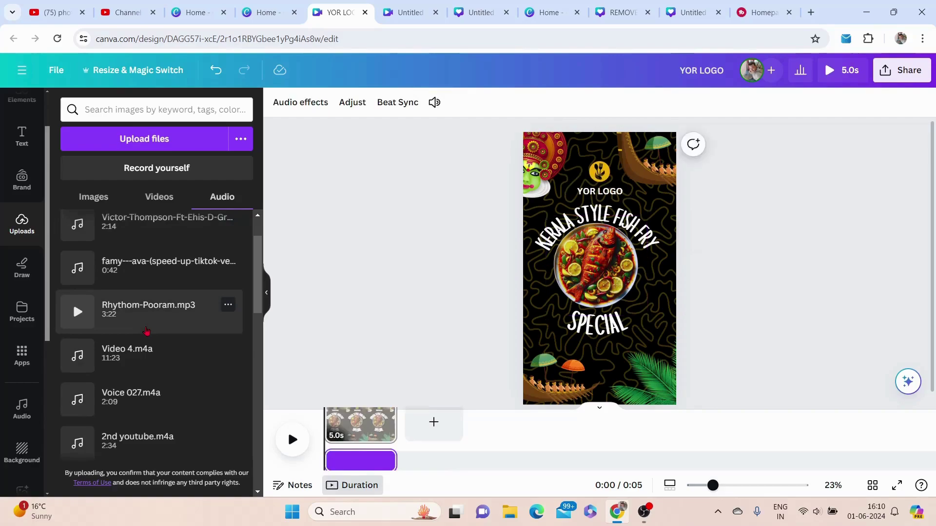
Step: Extend the page's duration to 16.2 seconds and preview the animated poster with its music
drag(393, 403, 561, 404)
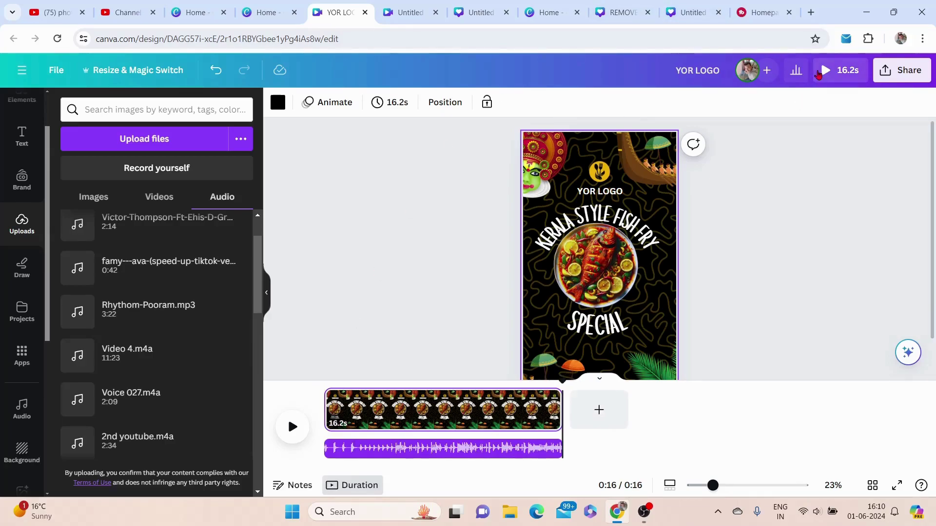
click(818, 74)
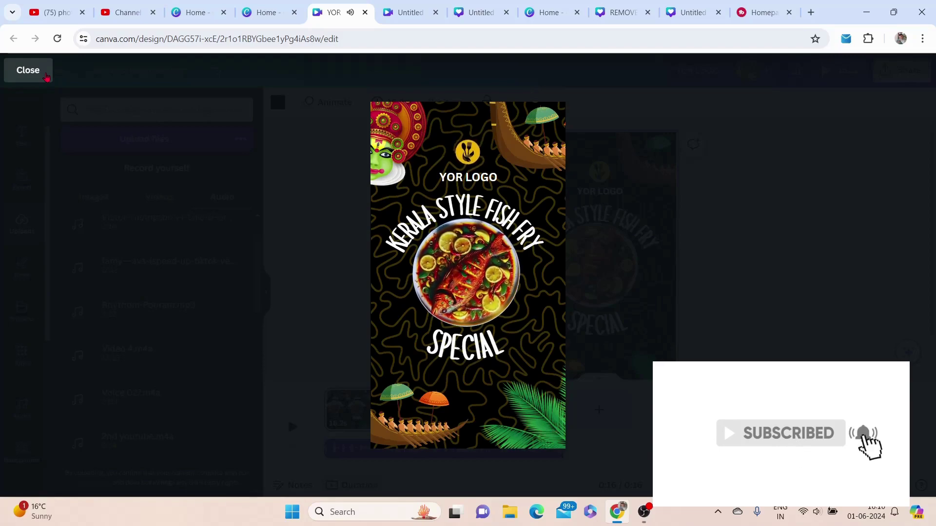
click(46, 74)
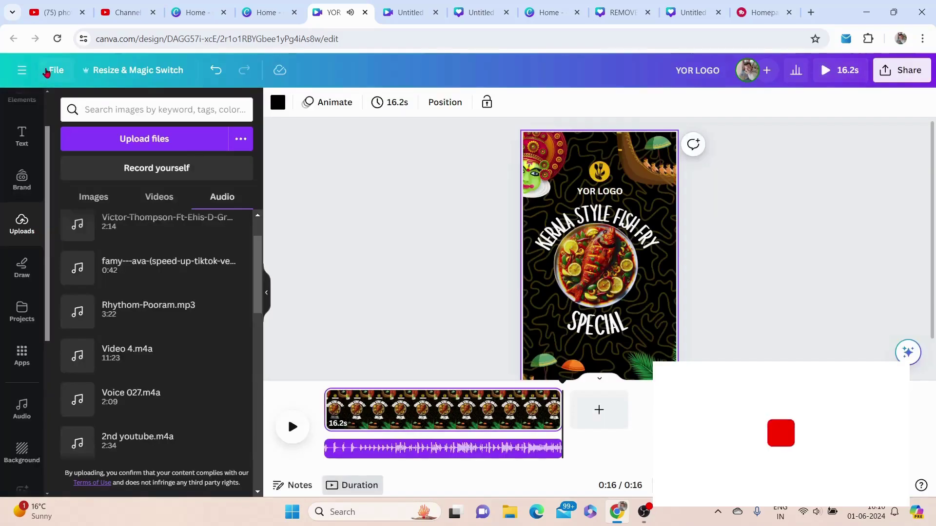